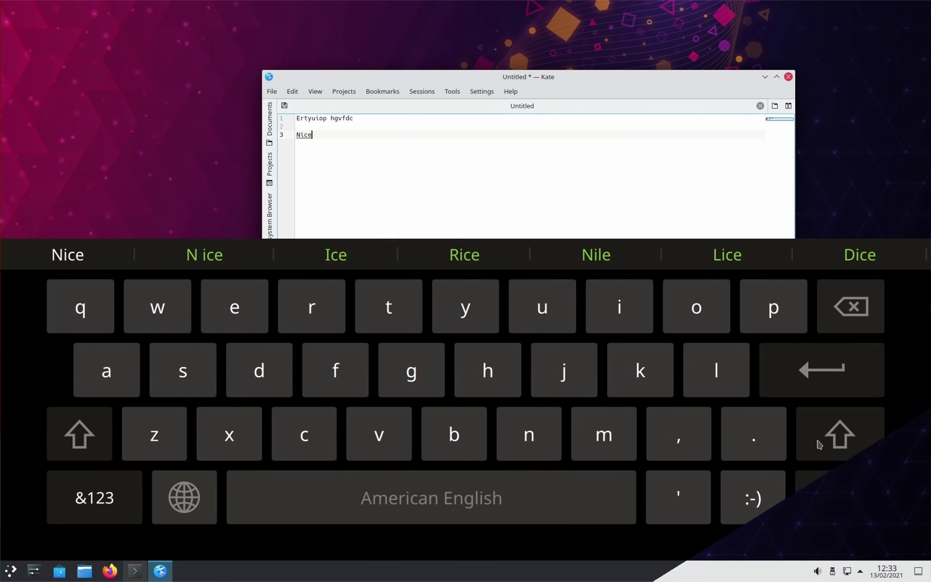
Type ' job' after 'Nice' in Kate using the virtual keyboard
click(432, 497)
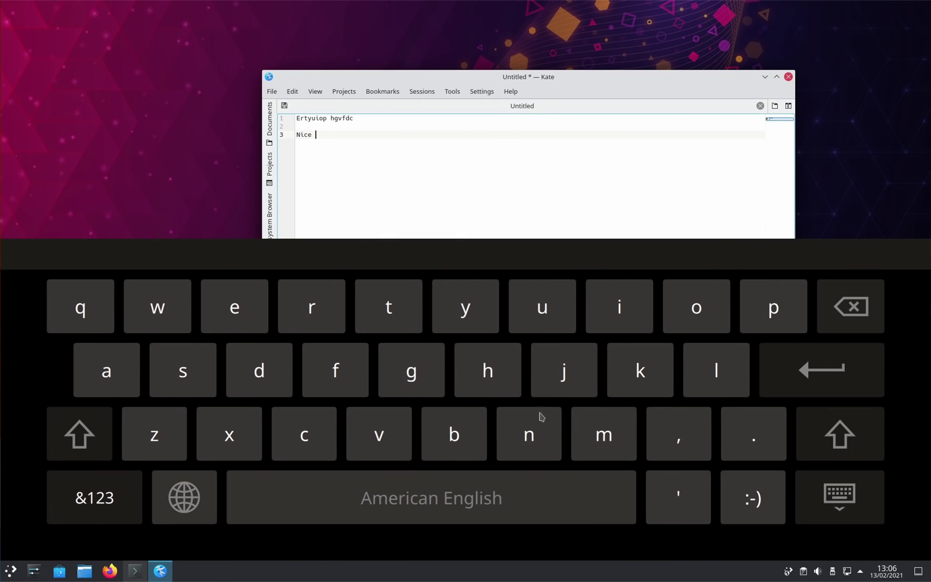
click(563, 371)
click(671, 322)
click(441, 442)
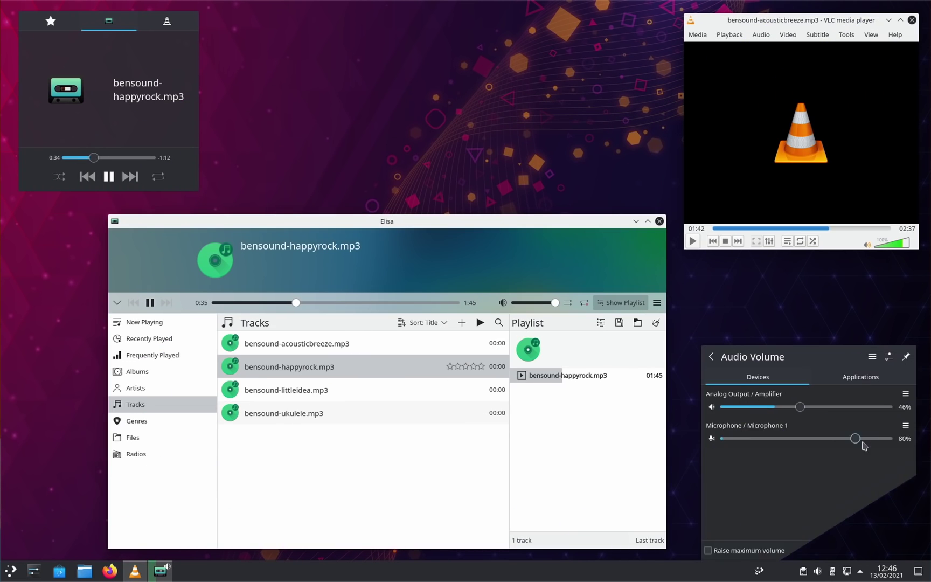
Raise the microphone volume to 89% in the Audio Volume applet
drag(864, 445, 872, 444)
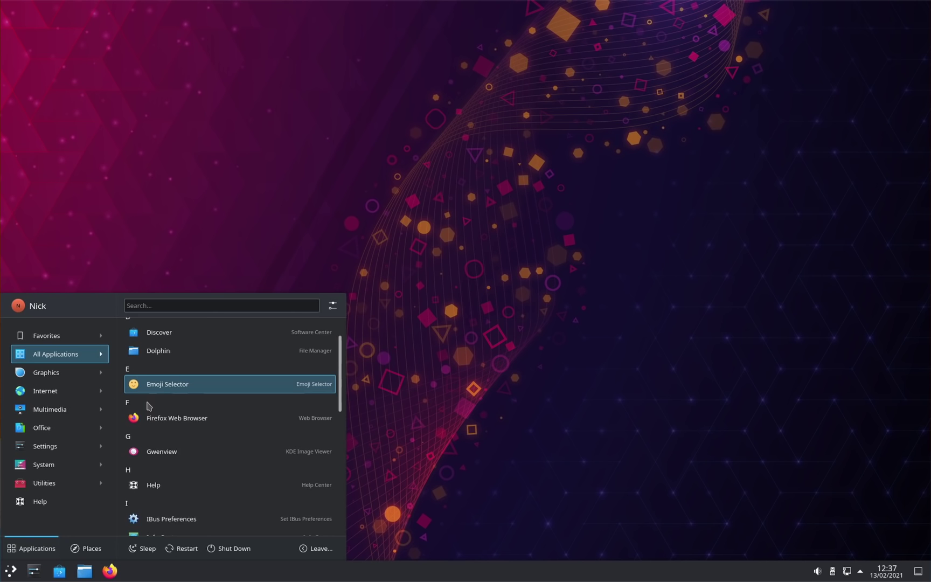
scroll(187, 415, down, 5)
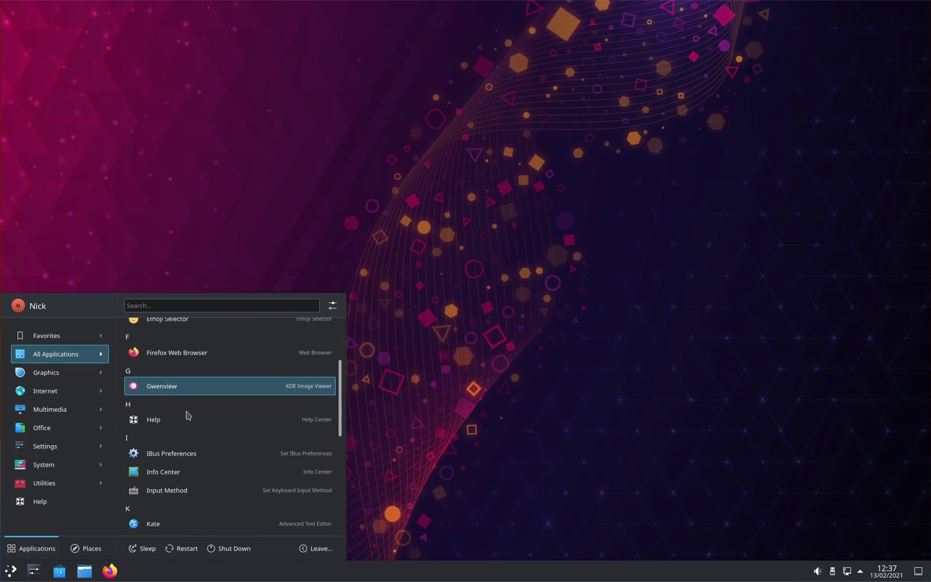
scroll(187, 415, down, 2)
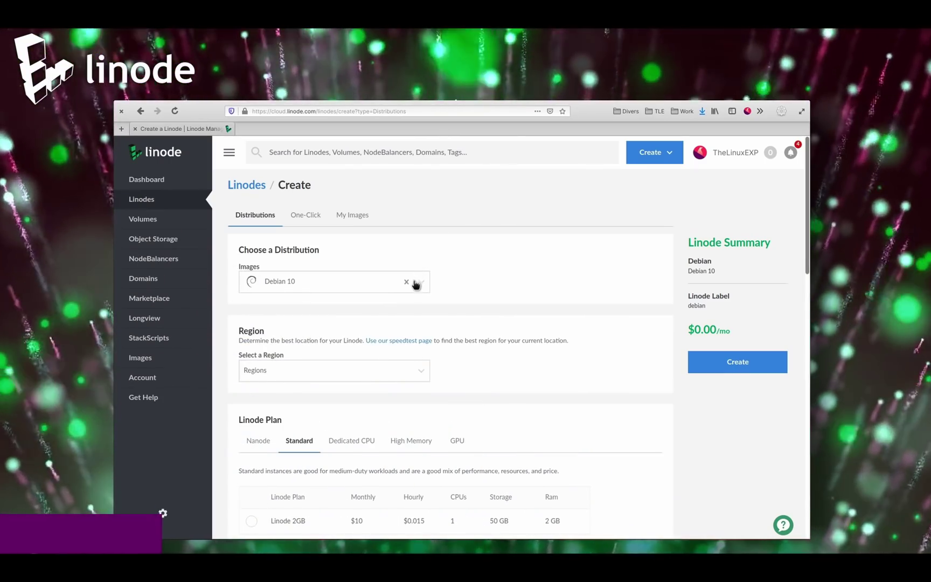
Browse the distribution images list, then view the High Memory and GPU plans
click(415, 284)
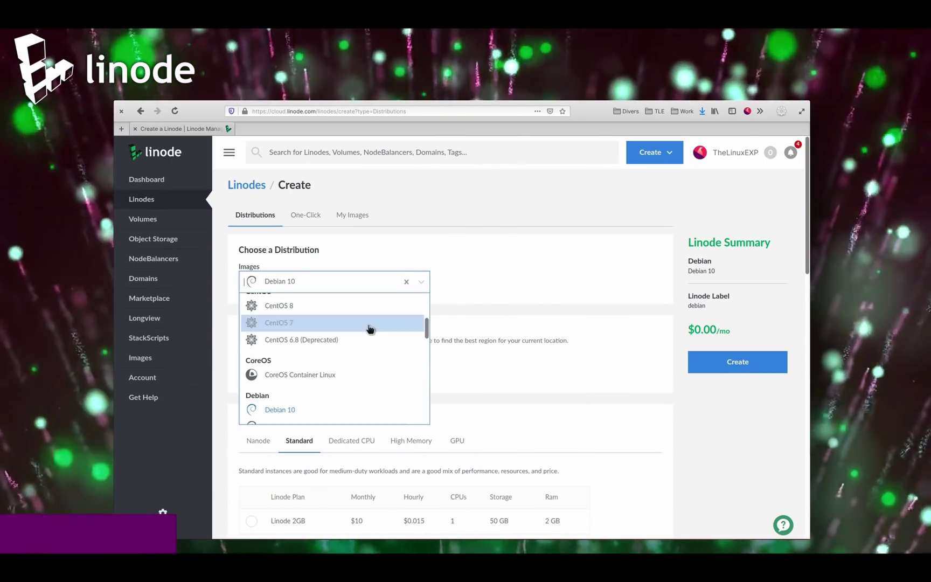
scroll(428, 324, up, 1)
drag(427, 323, 426, 296)
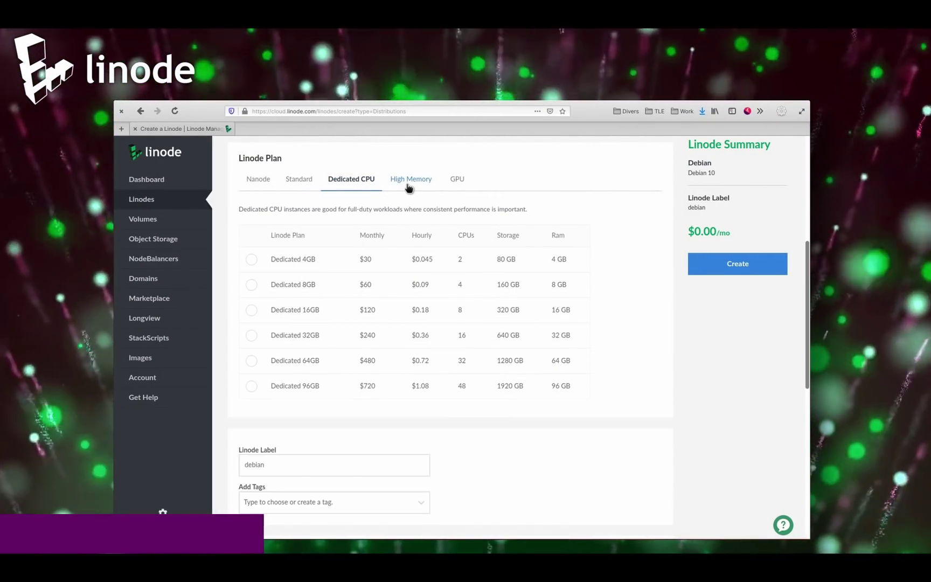
click(409, 188)
click(459, 187)
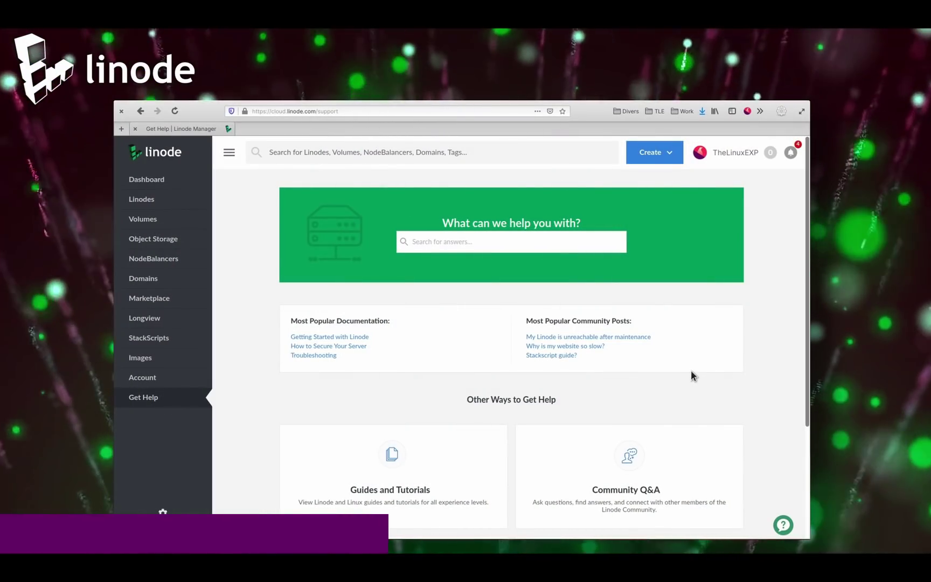
Check the empty support tickets list and close a new ticket form unsubmitted
scroll(691, 375, down, 2)
scroll(692, 376, down, 4)
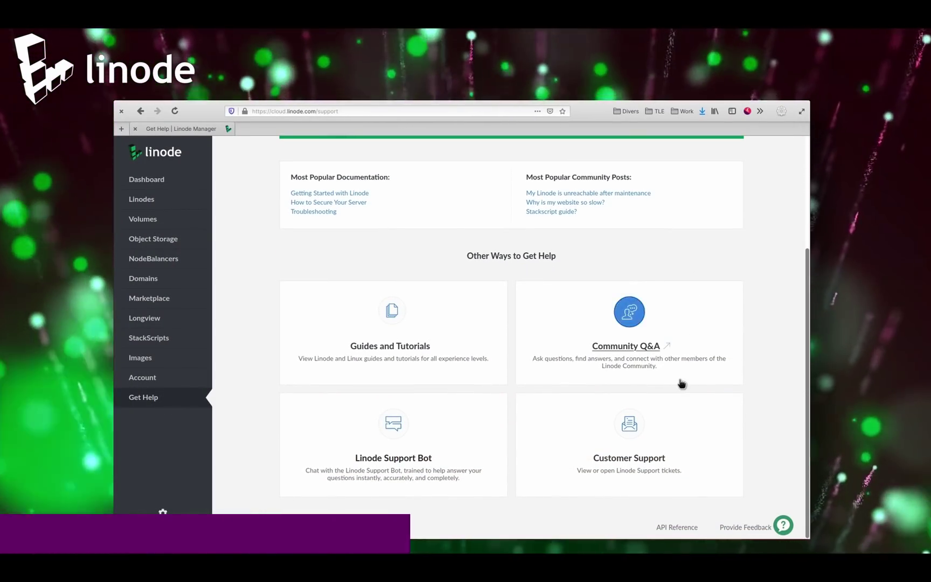
click(630, 426)
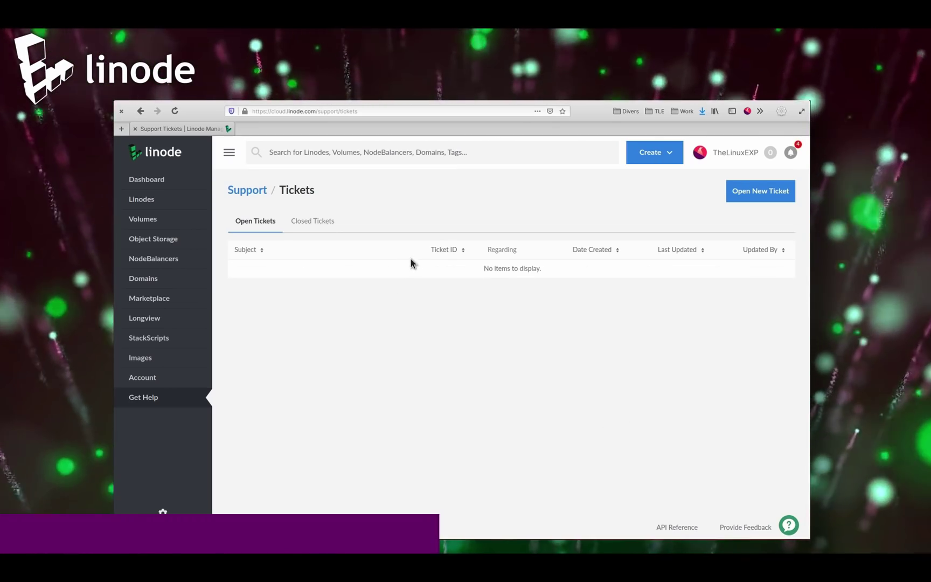
click(746, 195)
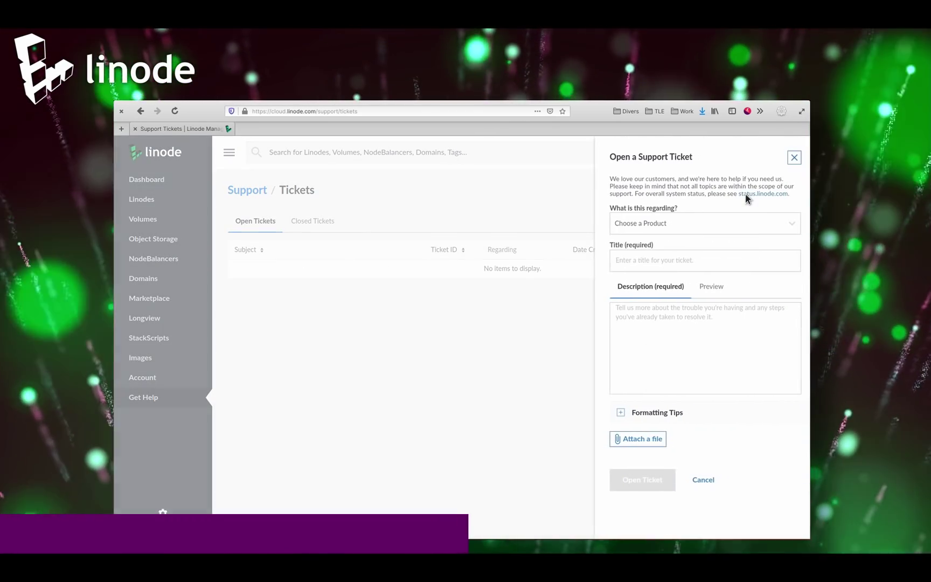
click(785, 162)
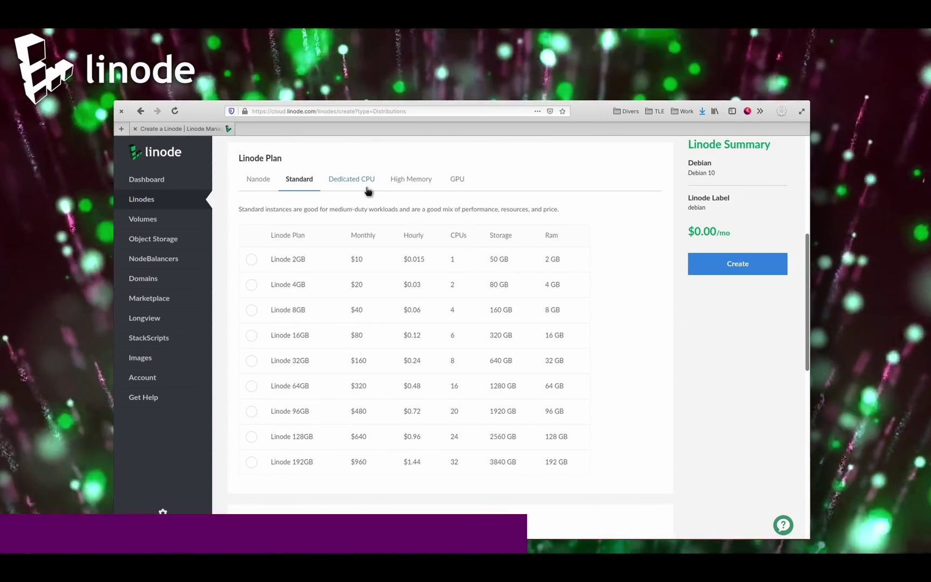
Compare the Dedicated CPU, High Memory, GPU and Nanode plan tabs
click(367, 189)
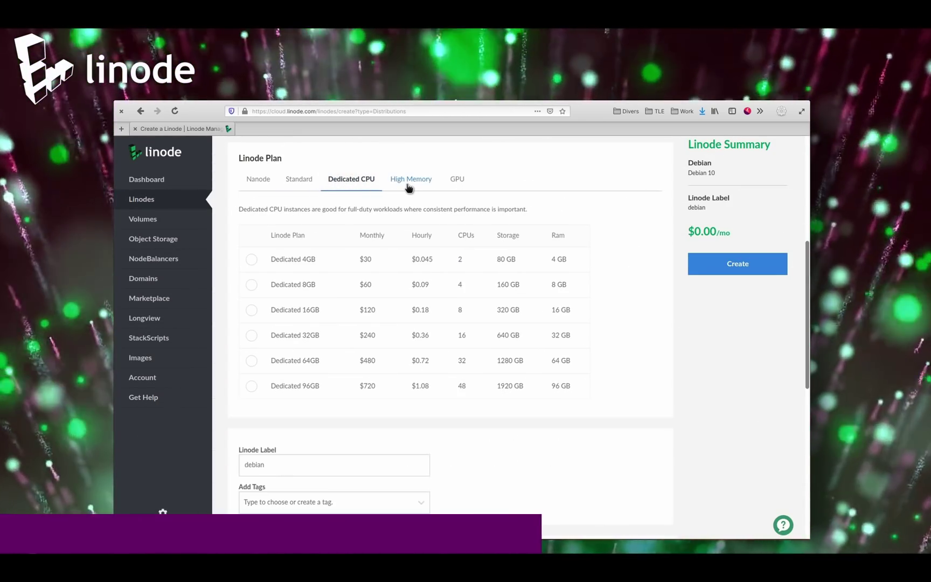
click(410, 183)
click(451, 185)
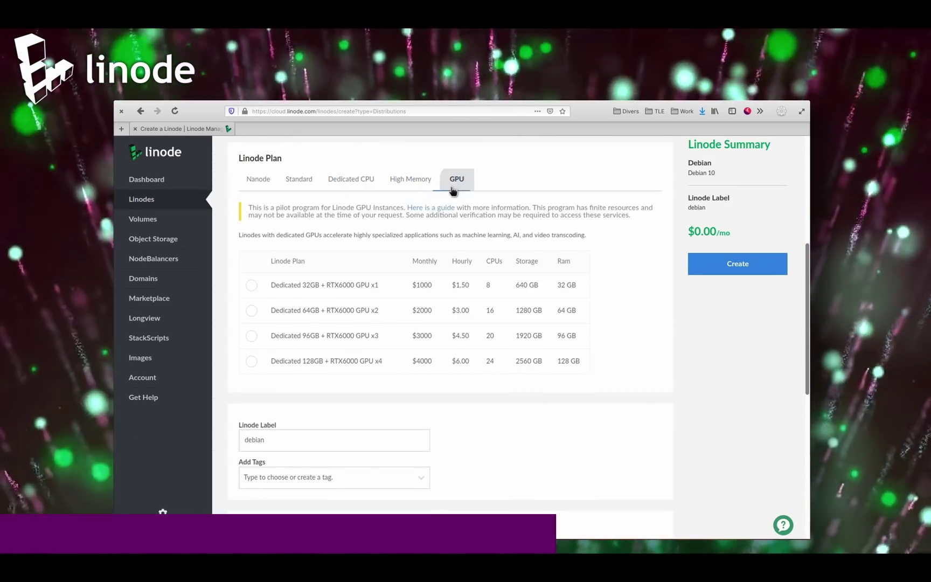
click(258, 182)
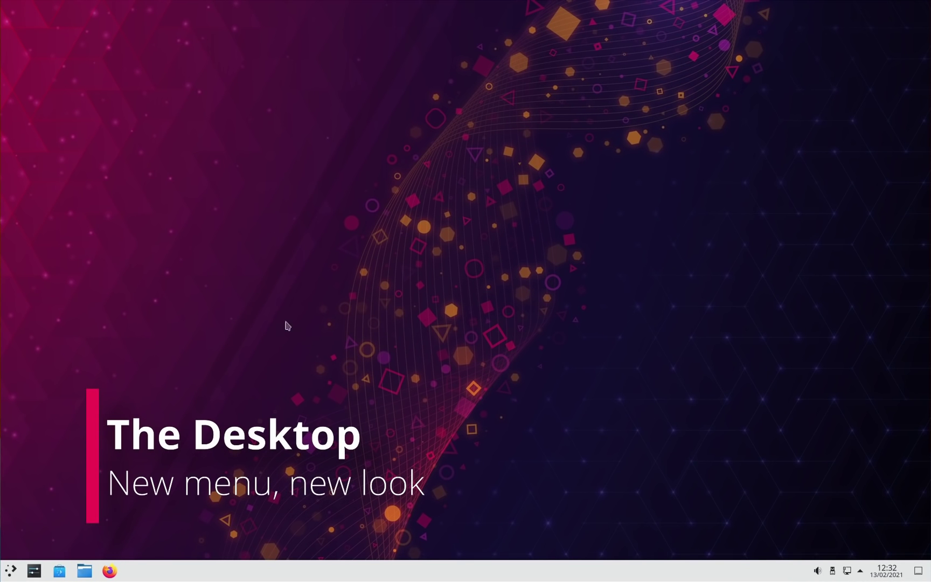
Switch the Kickoff launcher between its Places and Applications tabs
click(12, 569)
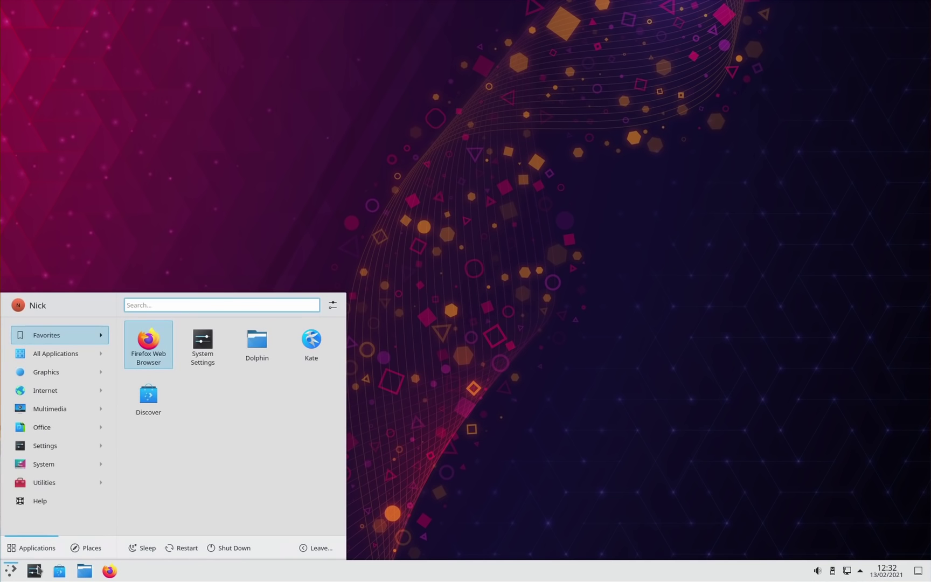
click(86, 549)
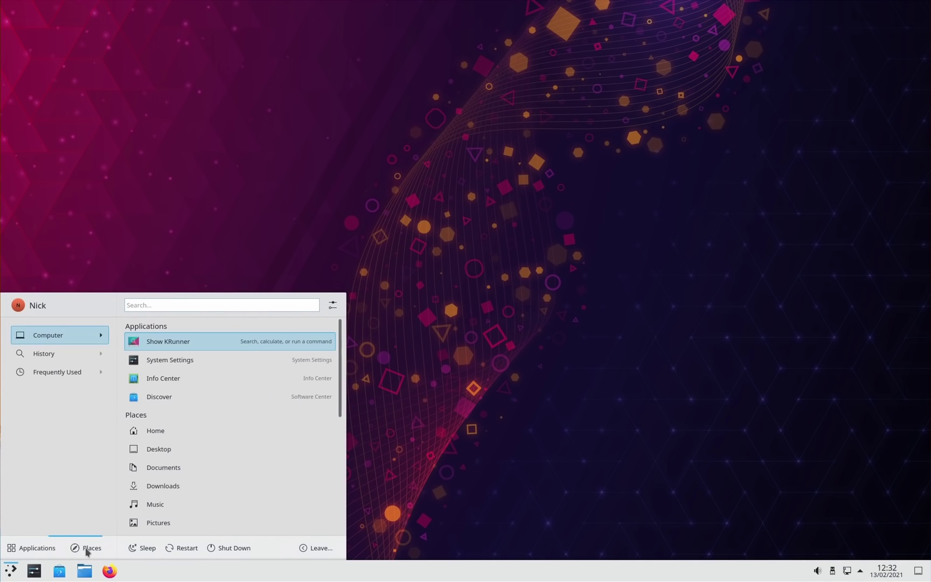
click(46, 549)
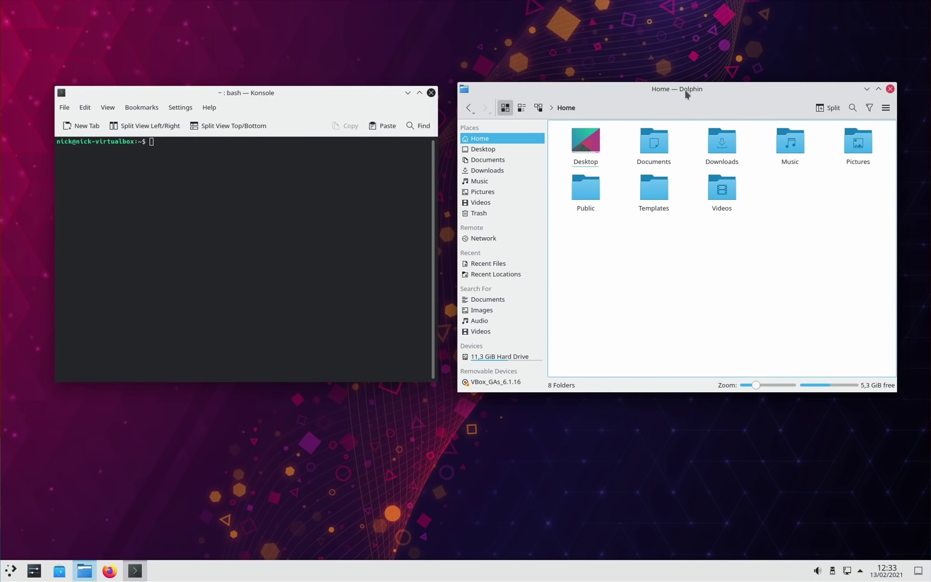
Move Dolphin slightly, show its menu bar, browse Help and Settings, then hide it again
drag(686, 94, 679, 103)
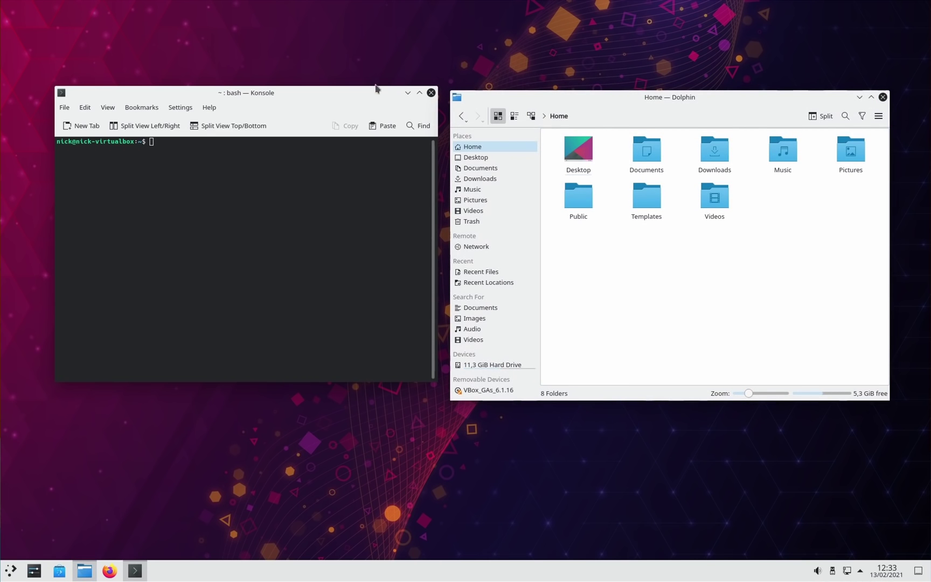
click(672, 112)
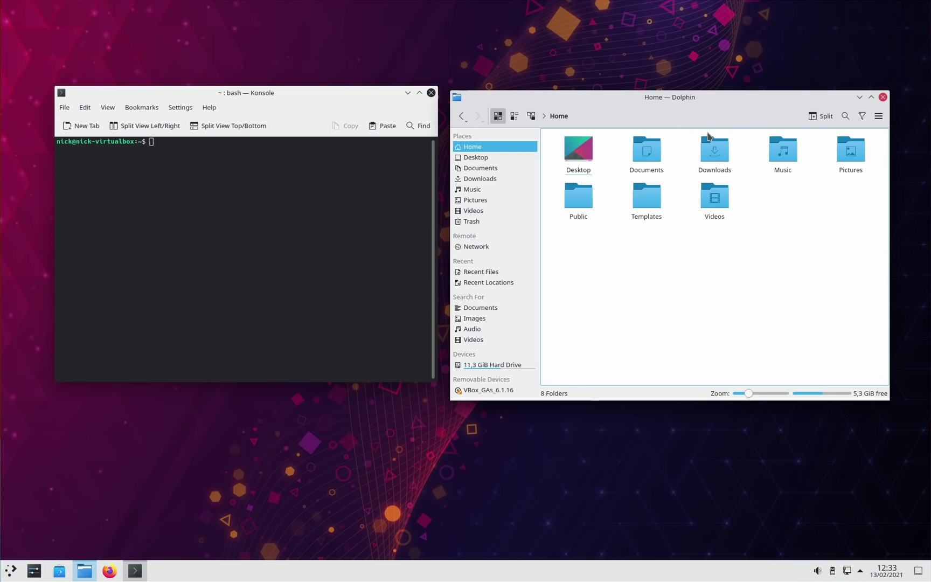
click(877, 118)
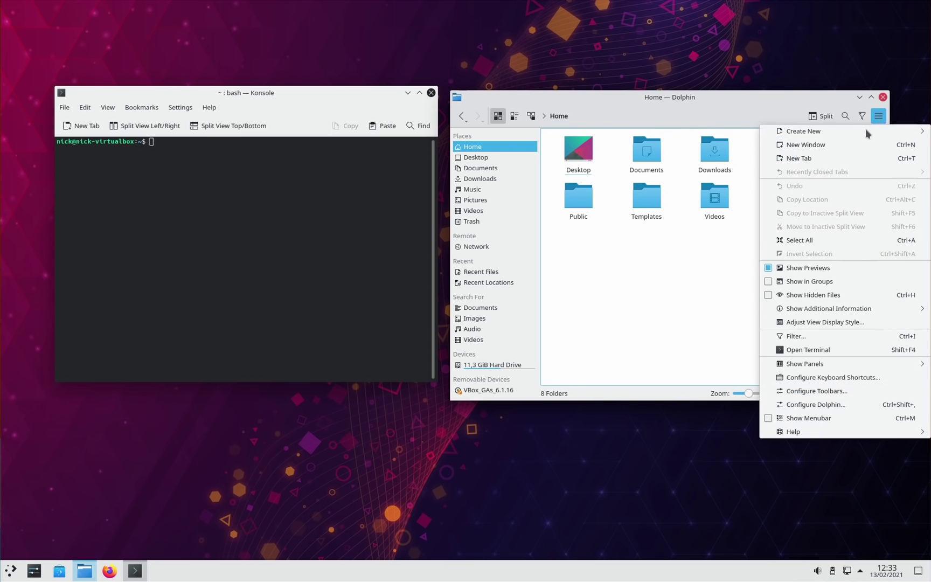
click(818, 415)
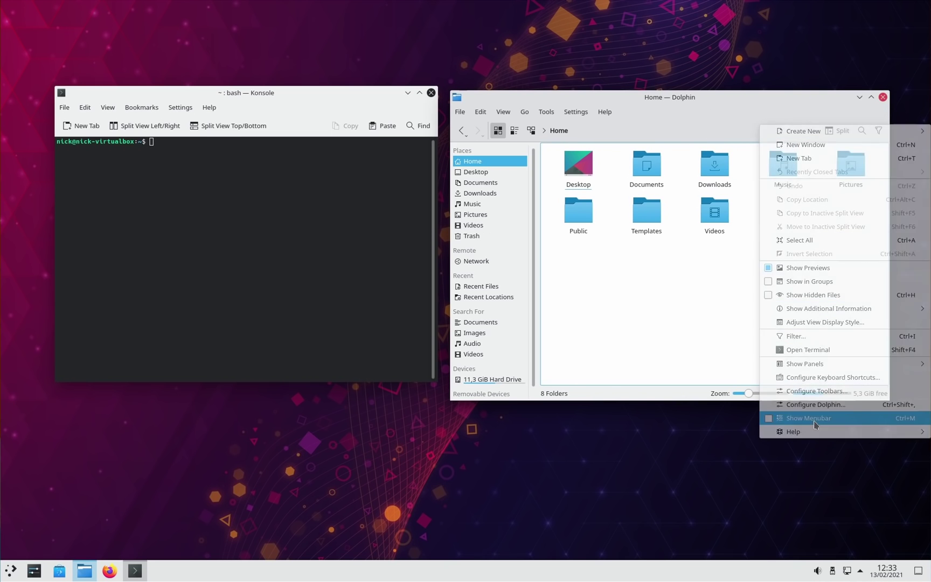
click(604, 112)
click(607, 117)
click(605, 112)
click(576, 112)
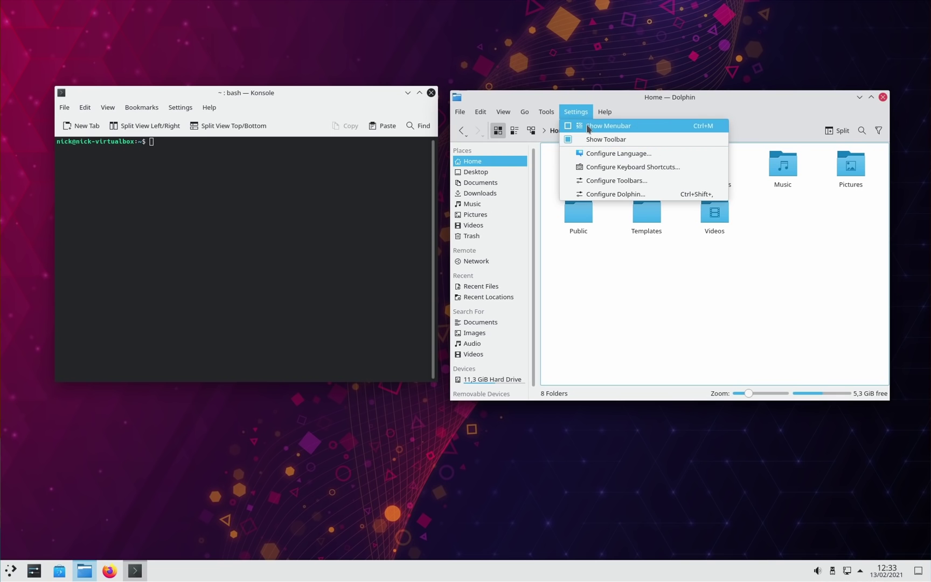
click(584, 126)
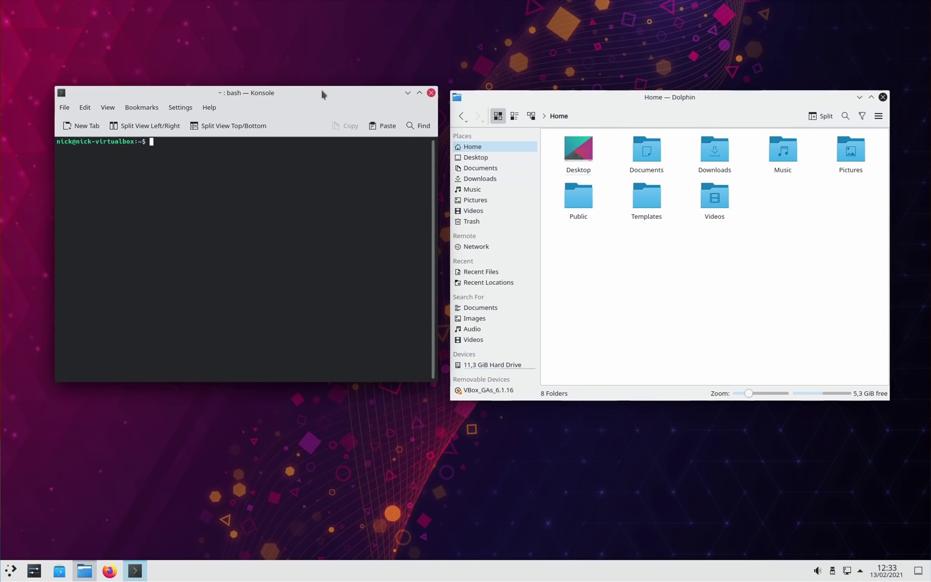
Nudge the Konsole window down and left, keeping Dolphin in front
drag(319, 90, 314, 99)
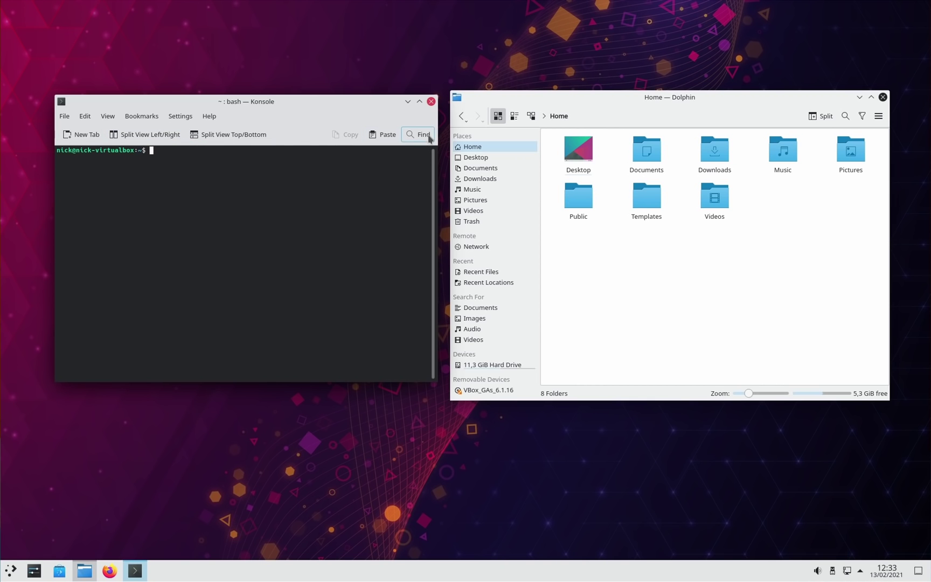
mouse_move(376, 105)
mouse_down()
mouse_move(387, 107)
mouse_move(369, 109)
mouse_up()
click(784, 95)
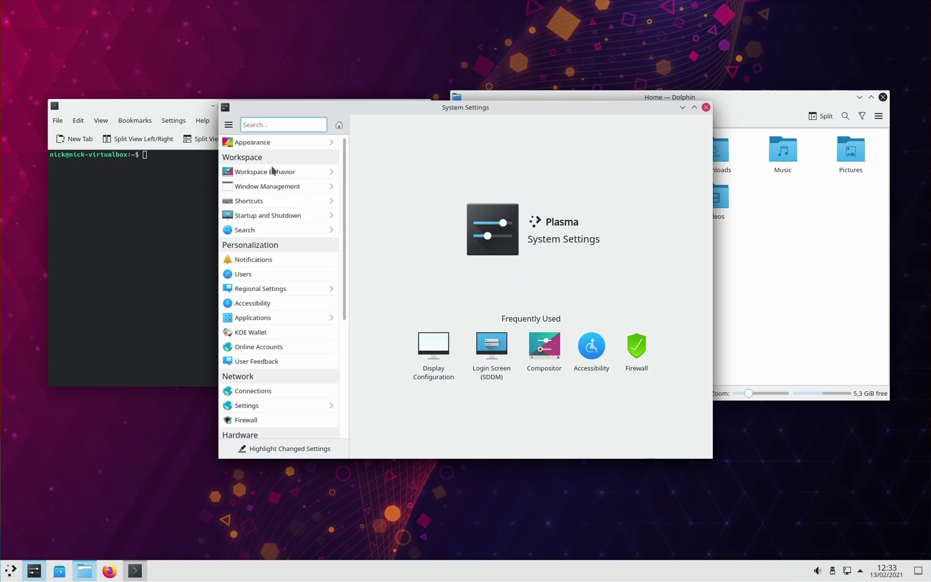
Apply the Breeze Twilight global theme from Appearance settings
click(260, 142)
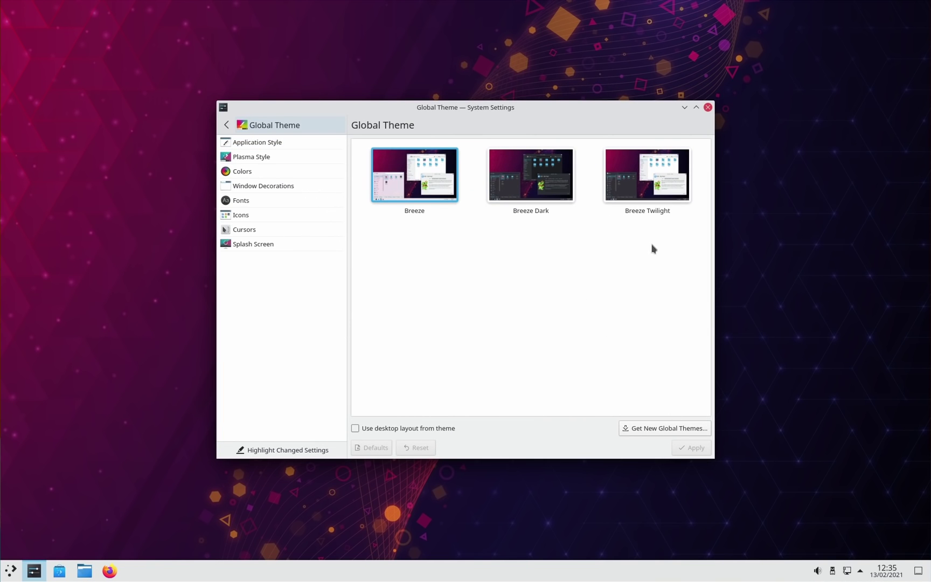
click(648, 181)
click(685, 446)
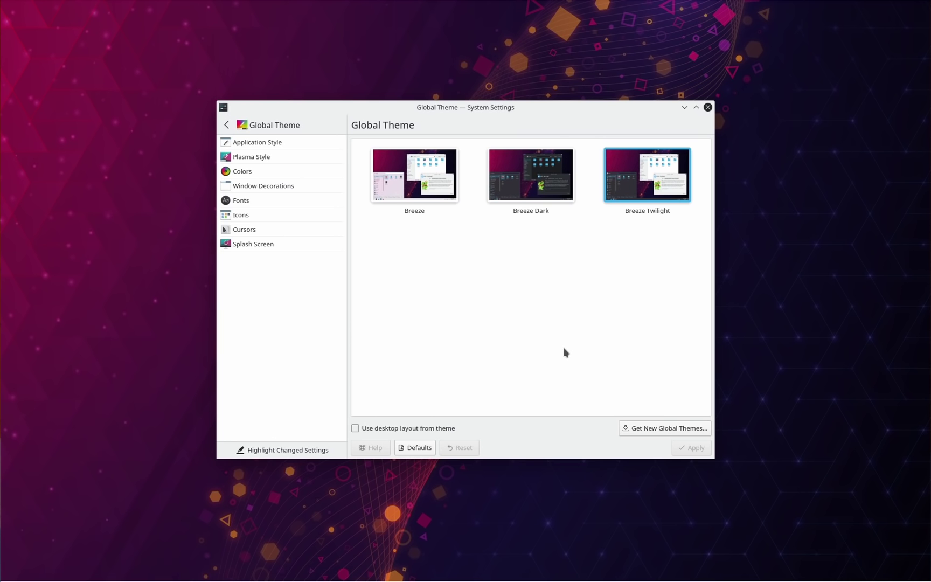
Place Dolphin left and System Settings right, then view Places in the dark launcher
click(84, 570)
drag(436, 138, 266, 127)
drag(550, 125, 718, 104)
drag(340, 132, 289, 128)
click(604, 87)
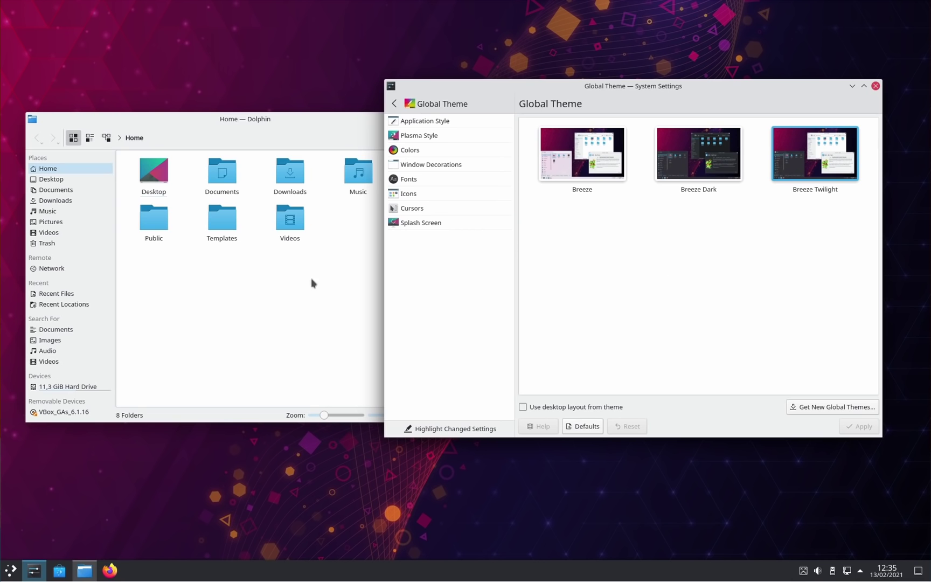
click(11, 570)
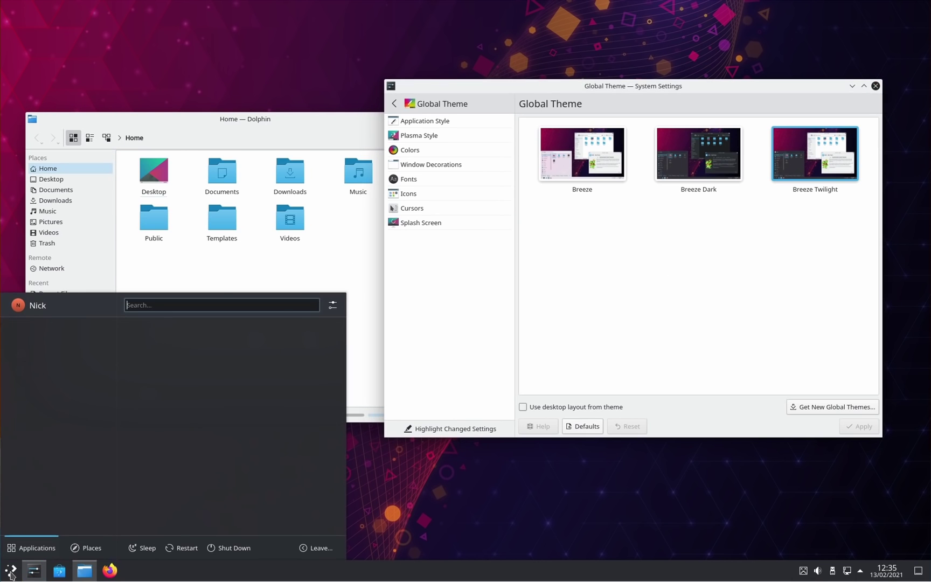
click(78, 550)
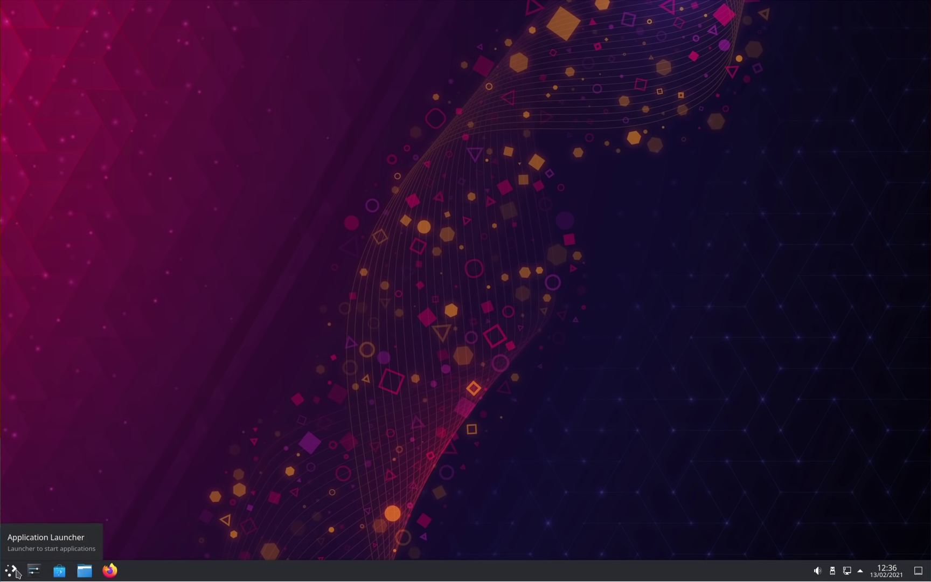
Toggle the launcher between Places and Applications, ending on Favorites
click(12, 570)
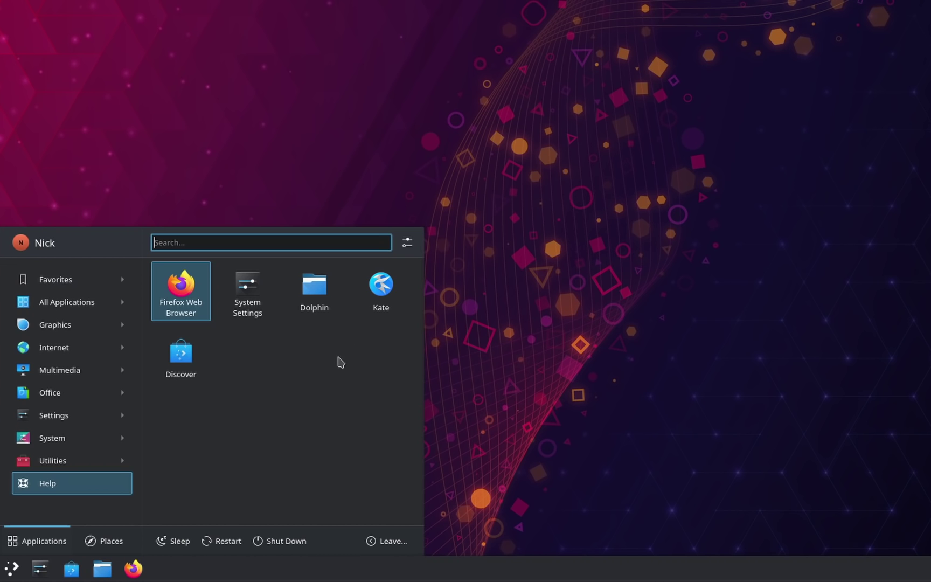
mouse_move(108, 415)
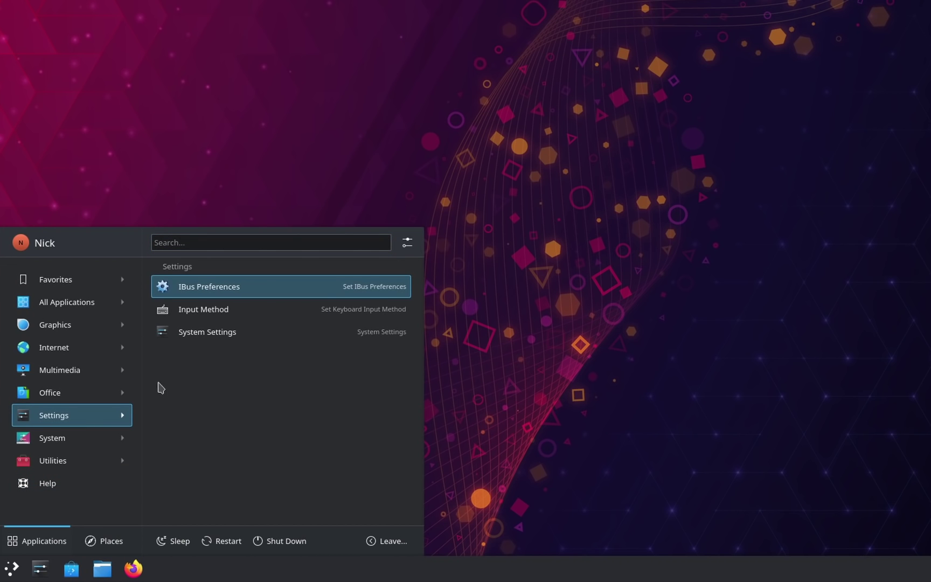
click(90, 541)
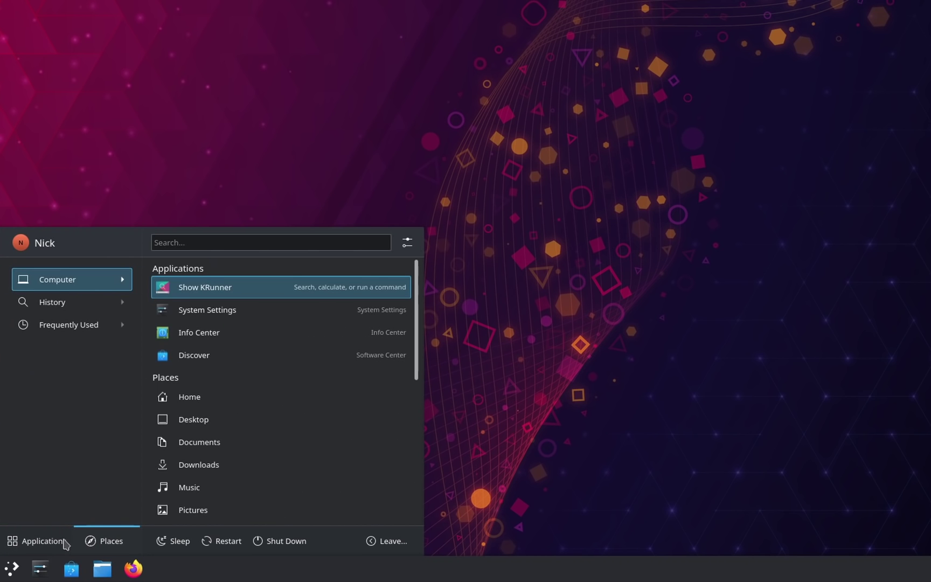
click(50, 543)
click(95, 541)
click(42, 541)
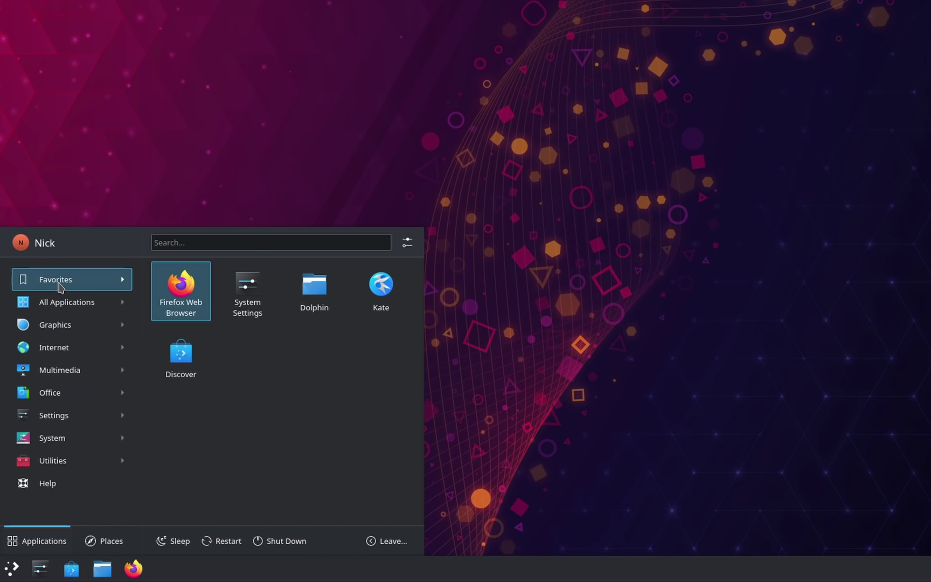
Preview several application categories in the launcher
mouse_move(58, 311)
mouse_move(57, 333)
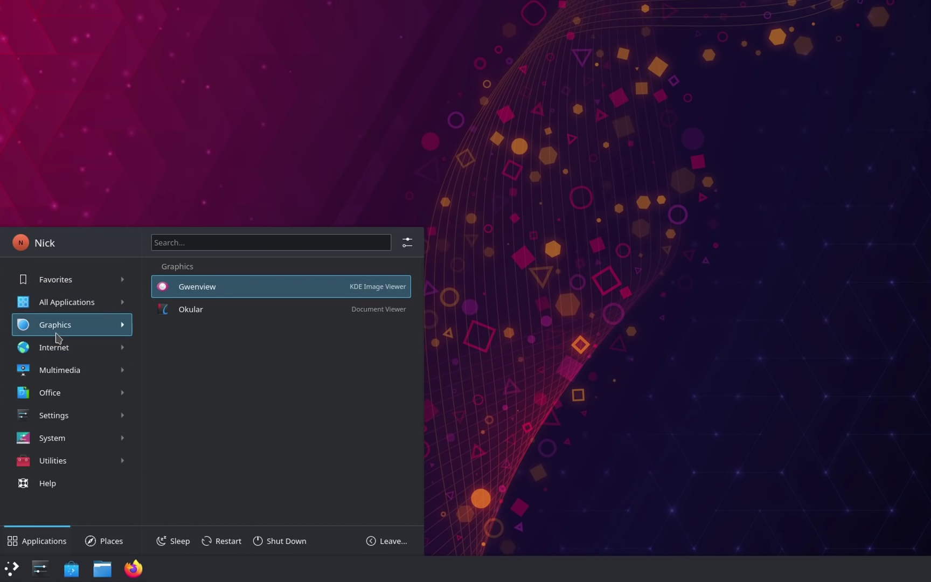
mouse_move(52, 381)
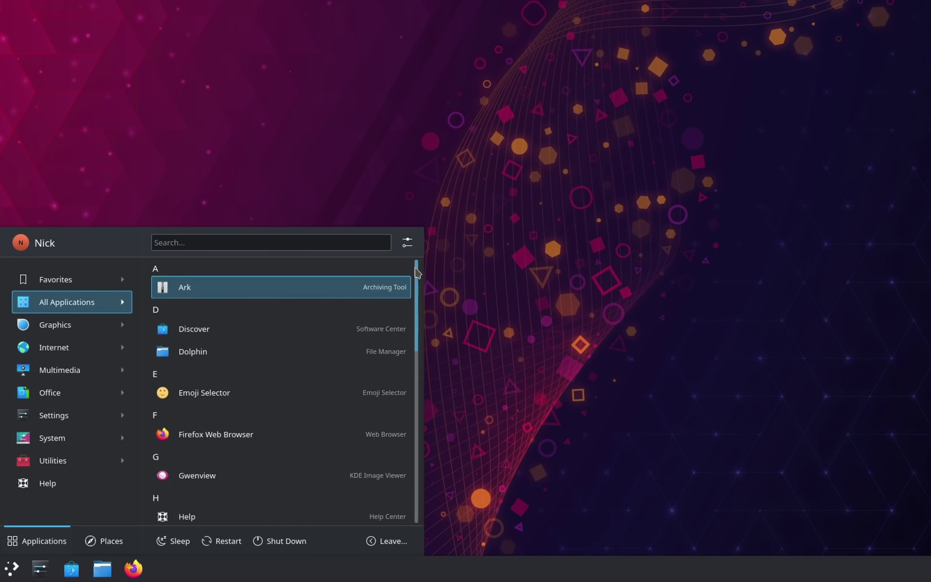
drag(419, 290, 422, 451)
scroll(405, 298, up, 6)
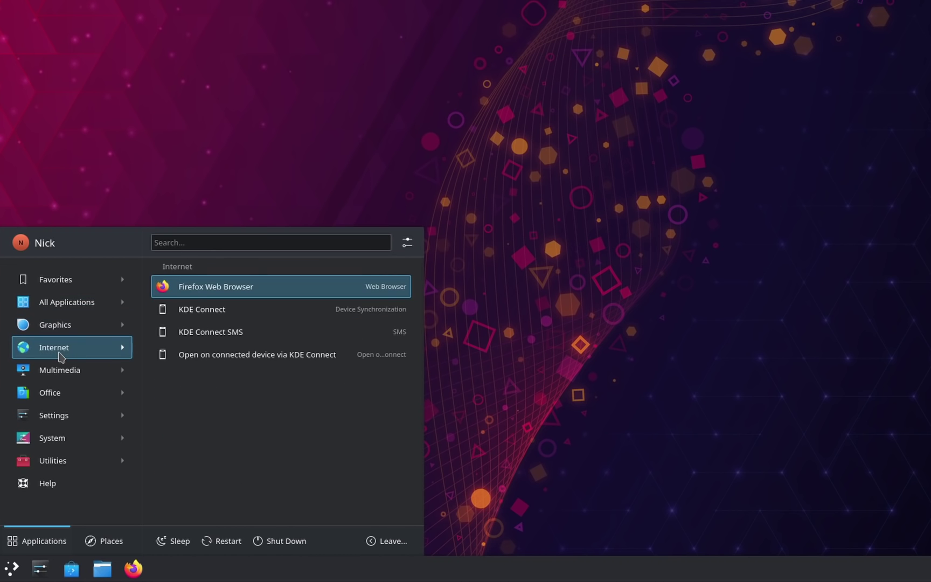
mouse_move(55, 377)
mouse_move(56, 303)
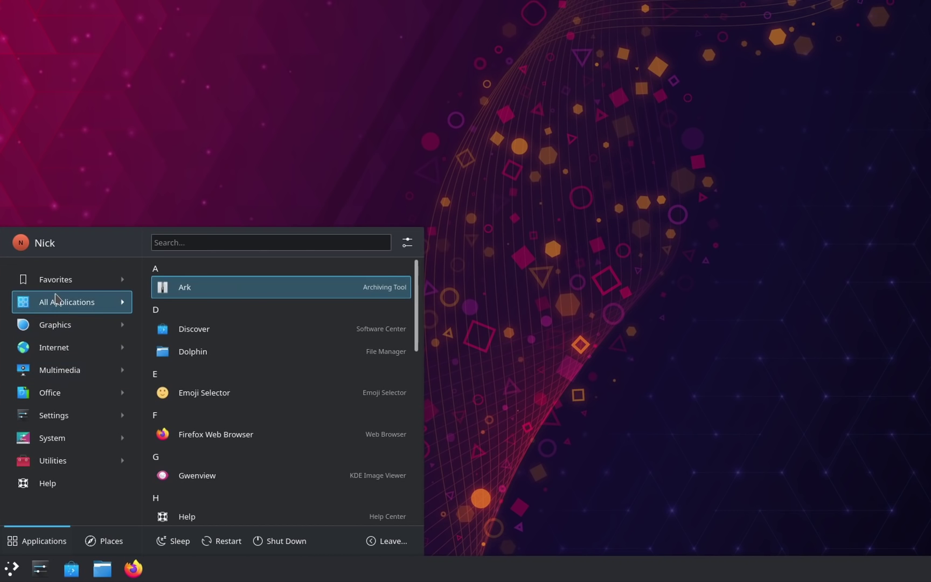
Scroll through the category list and show the Graphics apps
scroll(247, 339, down, 2)
scroll(180, 366, down, 8)
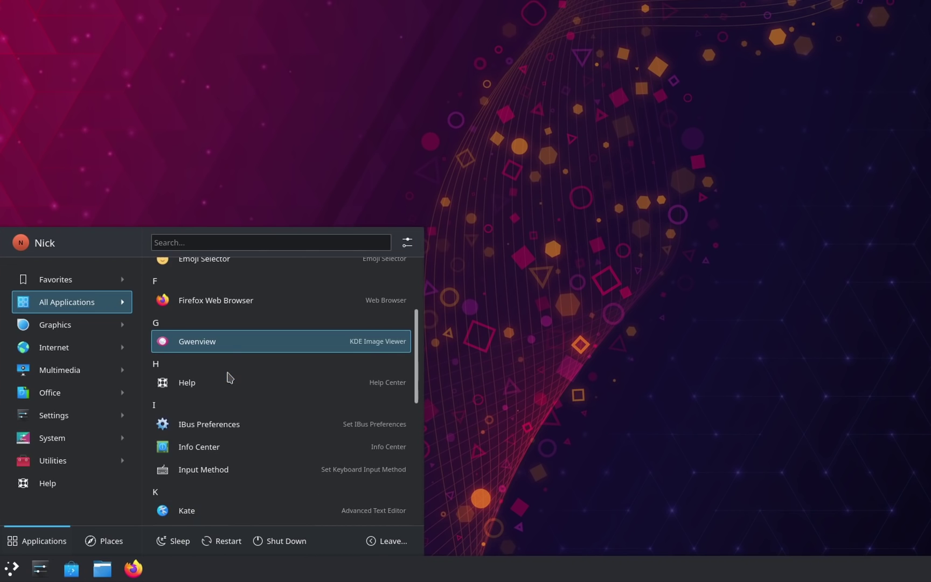
scroll(230, 377, down, 2)
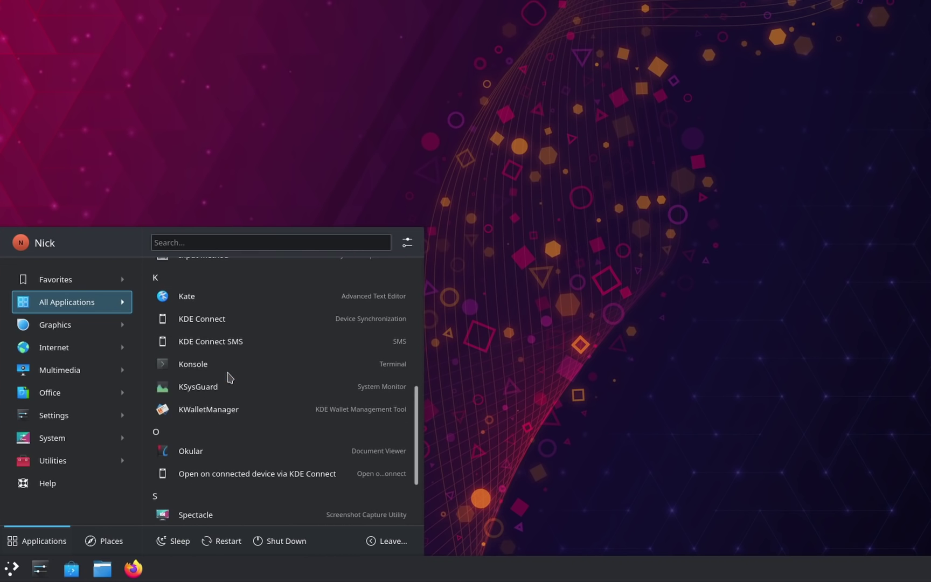
scroll(228, 378, down, 3)
scroll(245, 404, up, 3)
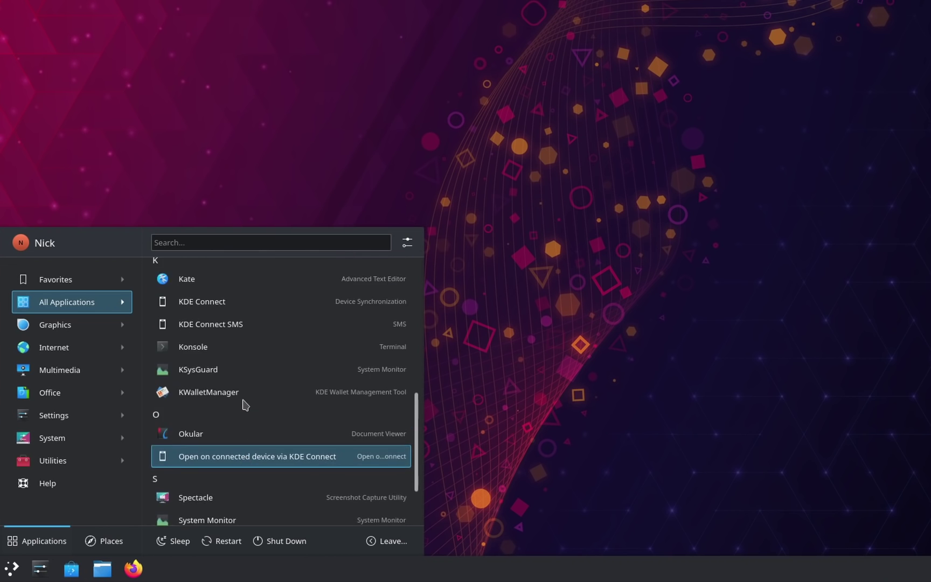
scroll(244, 406, up, 6)
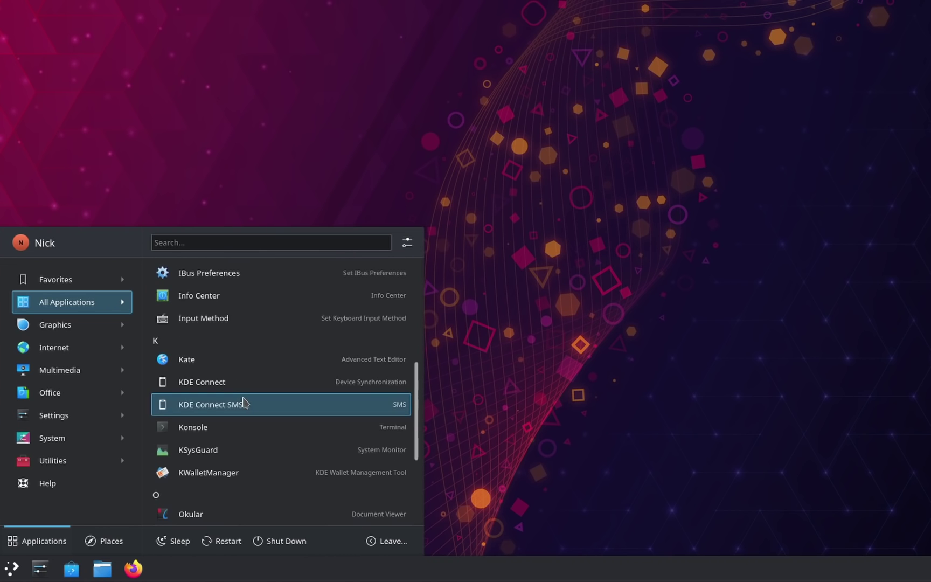
click(72, 324)
mouse_move(58, 355)
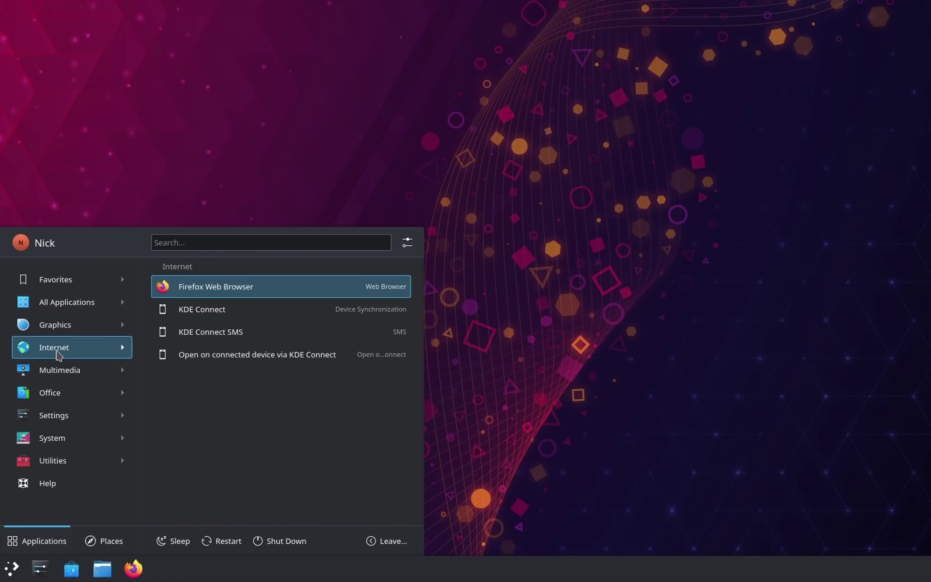
mouse_move(59, 376)
mouse_move(54, 405)
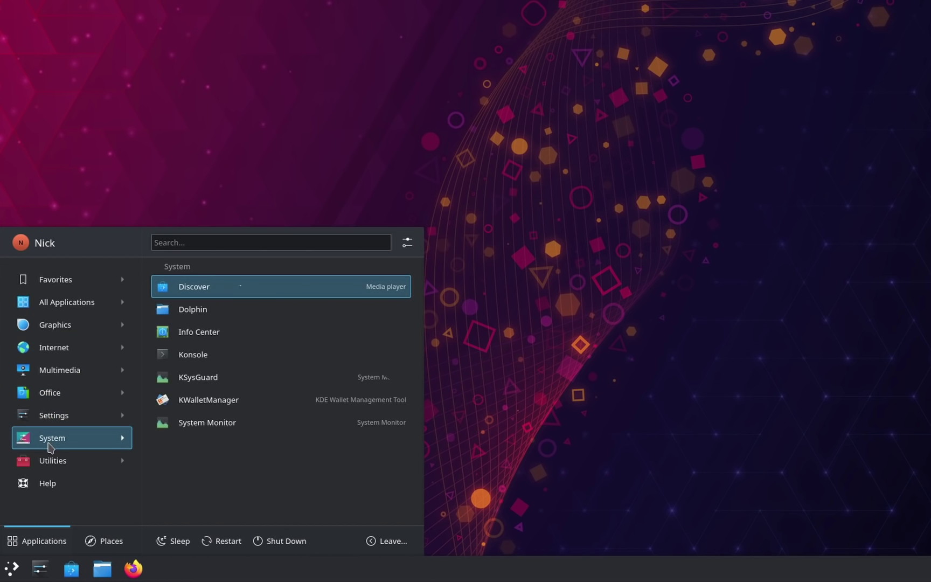
Search the launcher for 'konsole', then clear the search back to Favorites
click(543, 276)
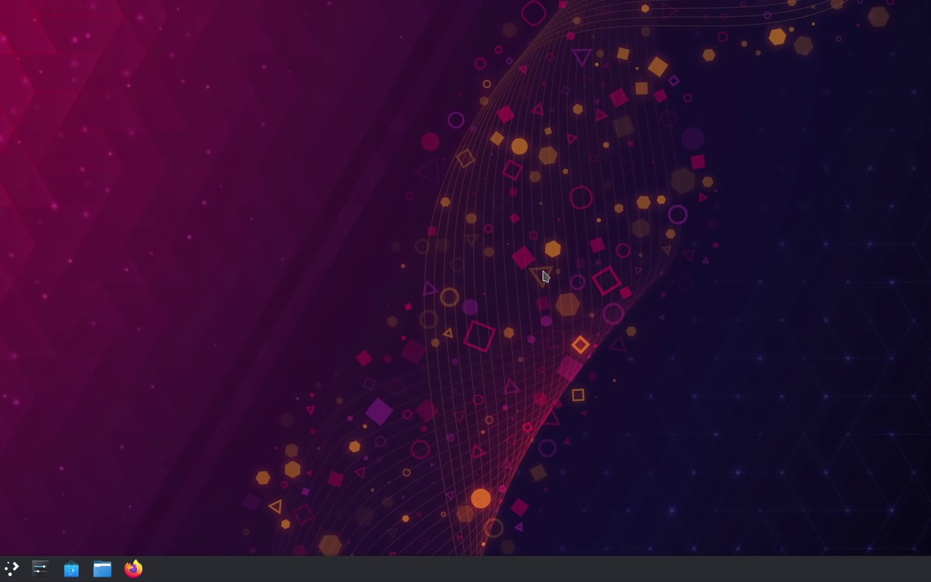
key(super)
text(konsole)
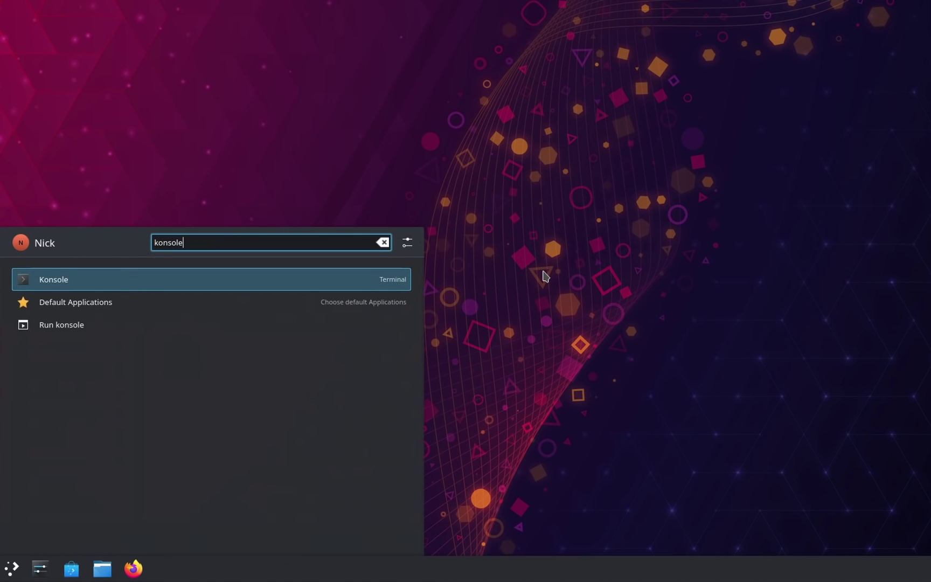
key(Escape)
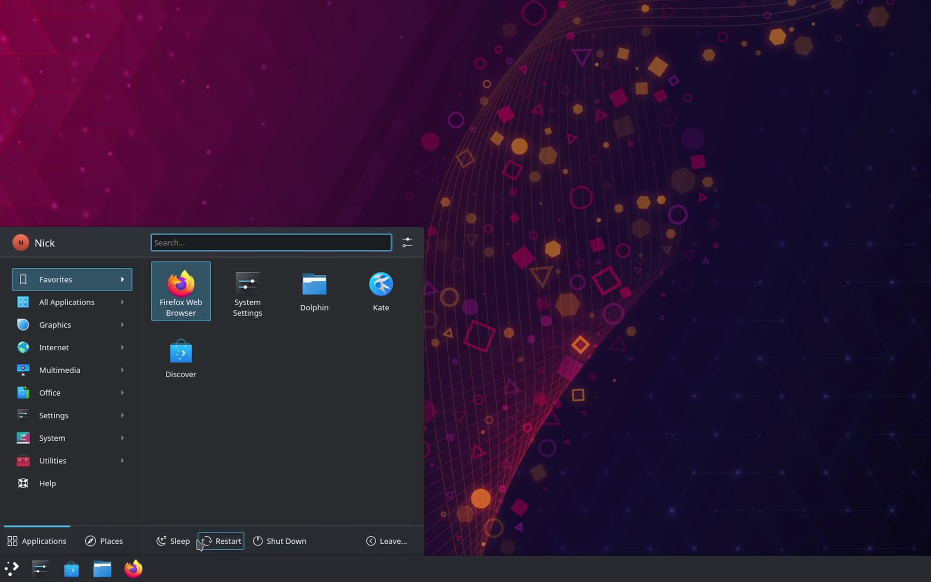
Open Application Launcher Settings, glance at Keyboard Shortcuts, and return to General
click(408, 243)
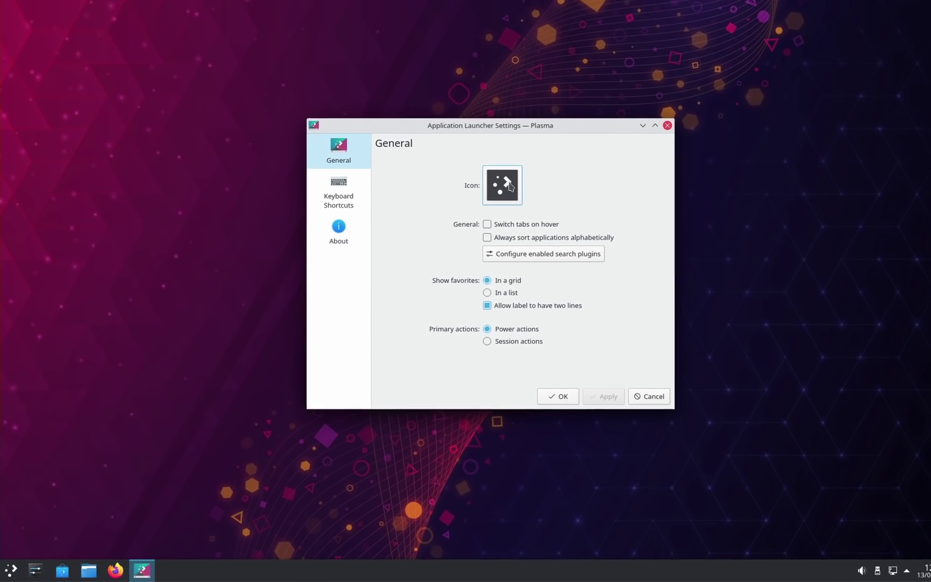
click(345, 216)
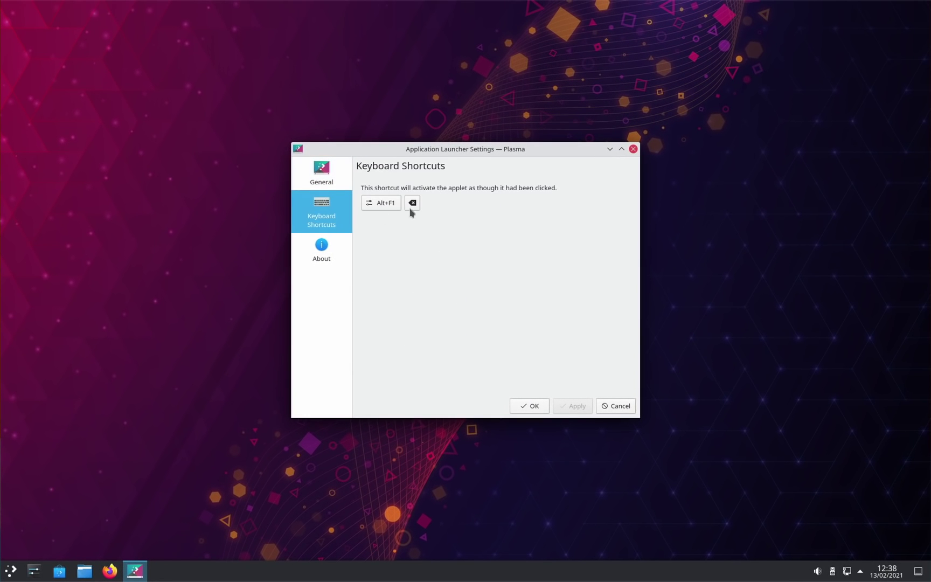
click(326, 179)
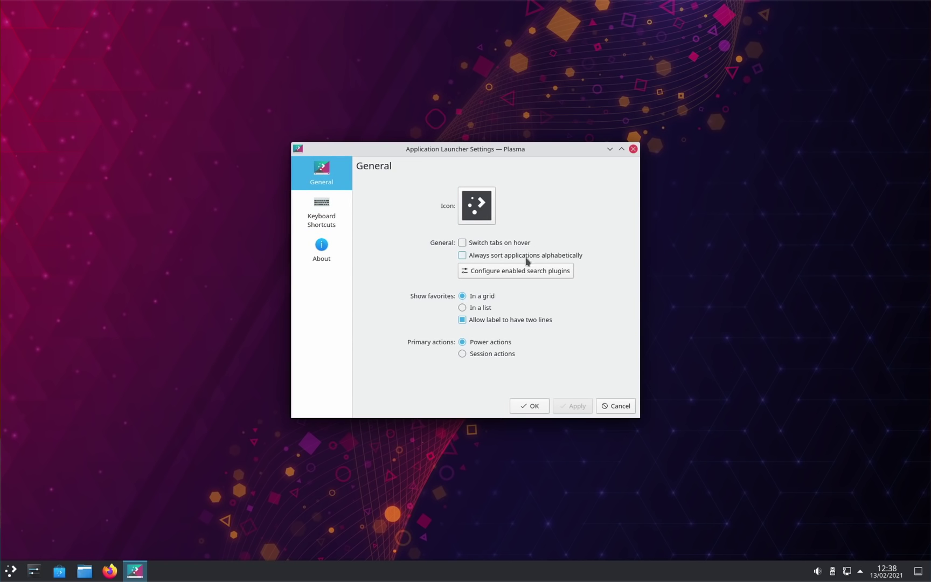
Preview favorites shown as a list, then restore and apply the grid layout
click(473, 307)
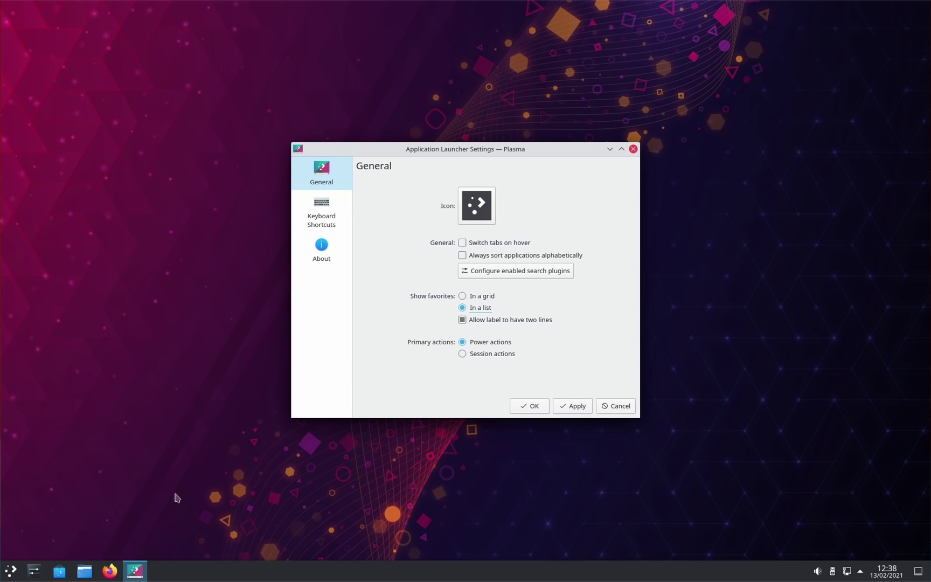
click(574, 406)
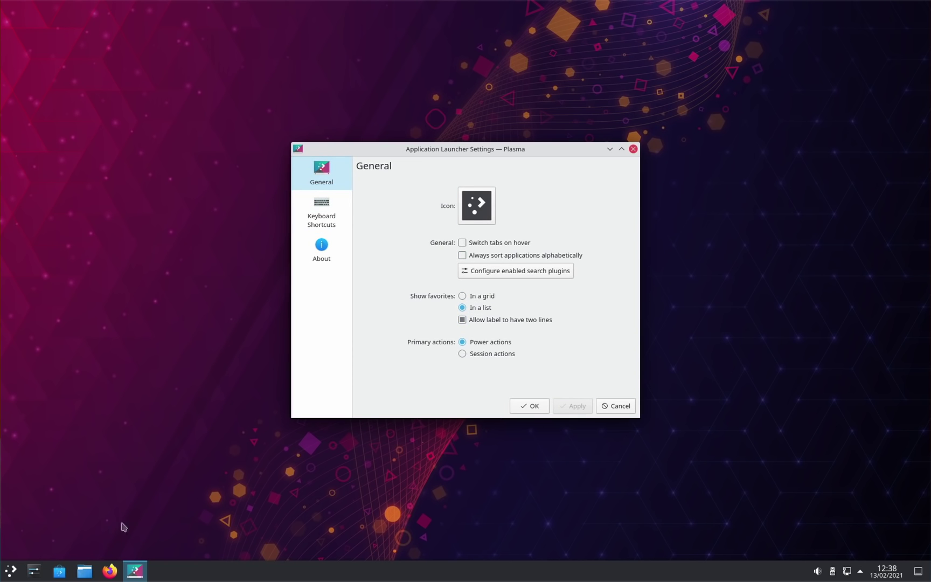
click(16, 569)
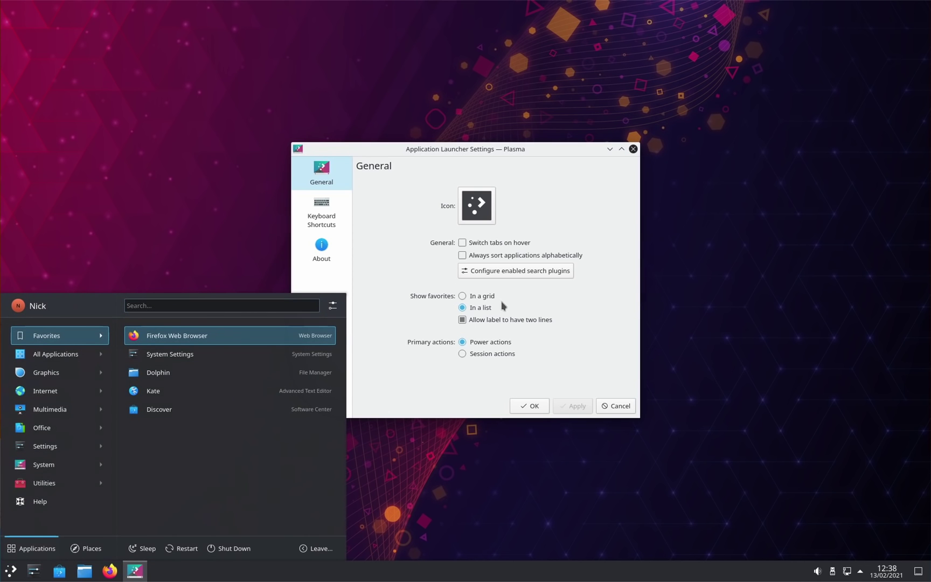
click(470, 296)
click(574, 405)
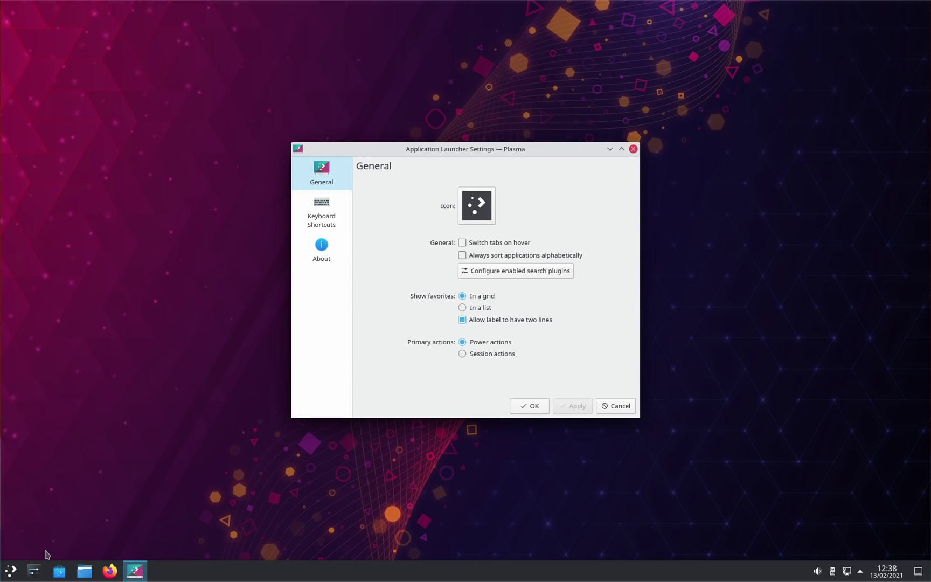
click(10, 570)
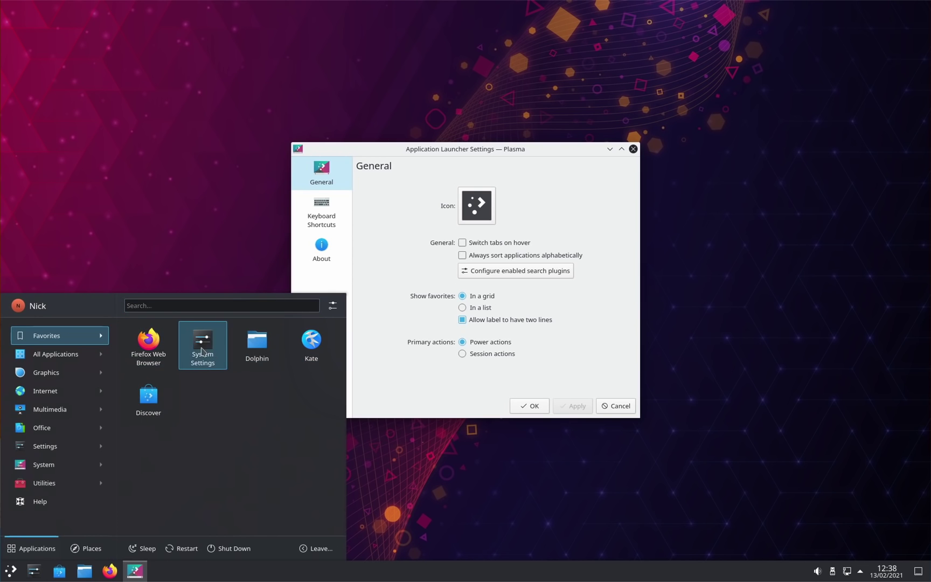
Preview session actions in the launcher footer, then restore and apply power actions
click(595, 337)
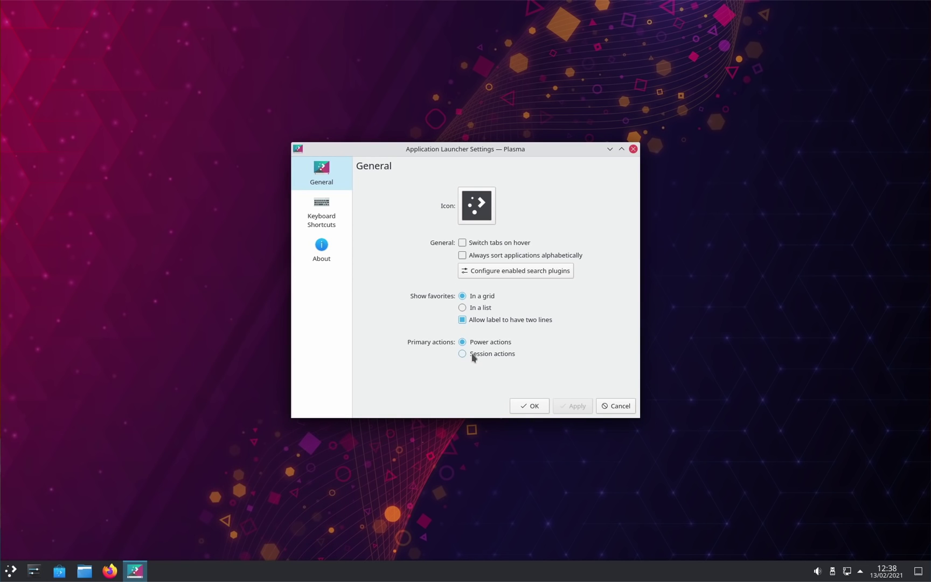
click(473, 354)
click(579, 405)
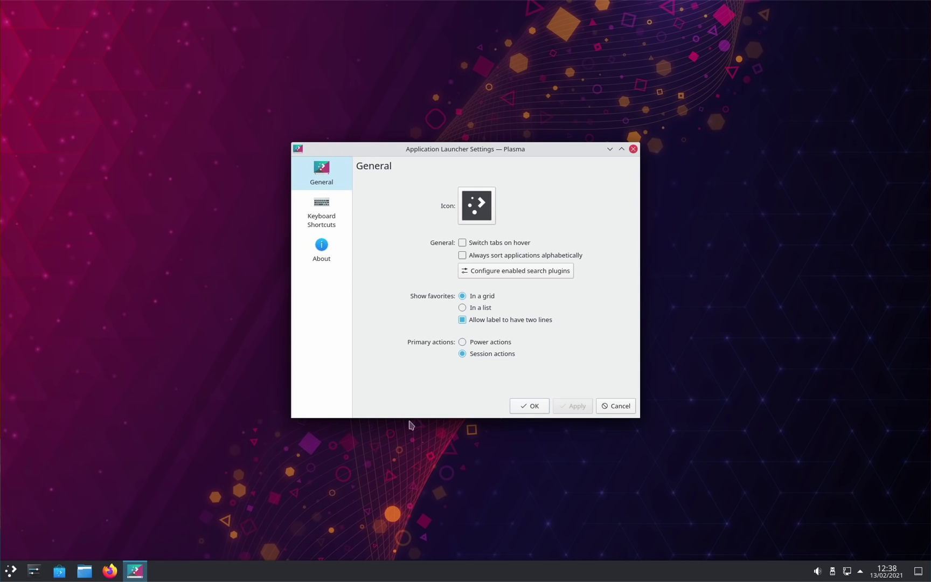
click(10, 571)
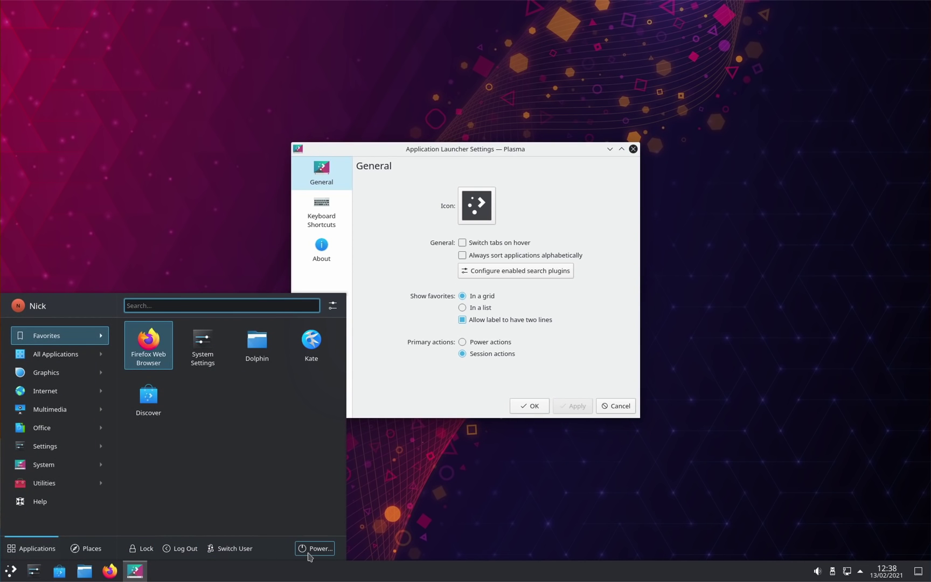
click(485, 343)
click(571, 404)
Confirm power actions in the launcher, then close the KRunner and launcher settings dialogs
click(16, 570)
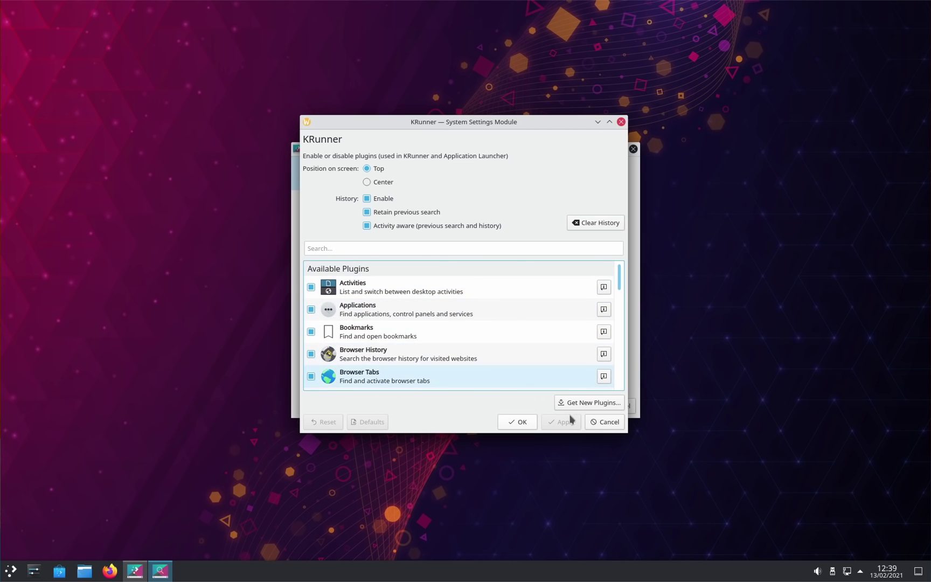
click(603, 421)
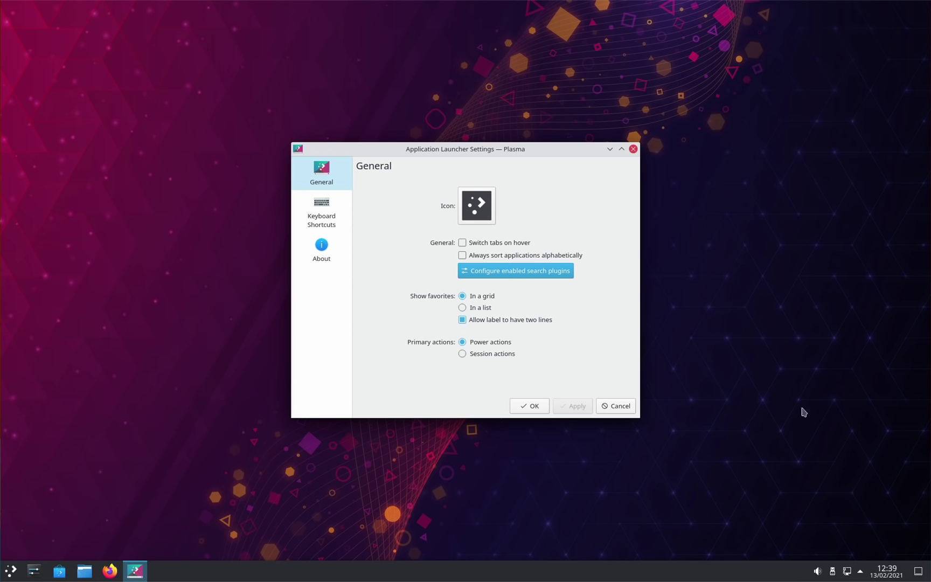
click(609, 406)
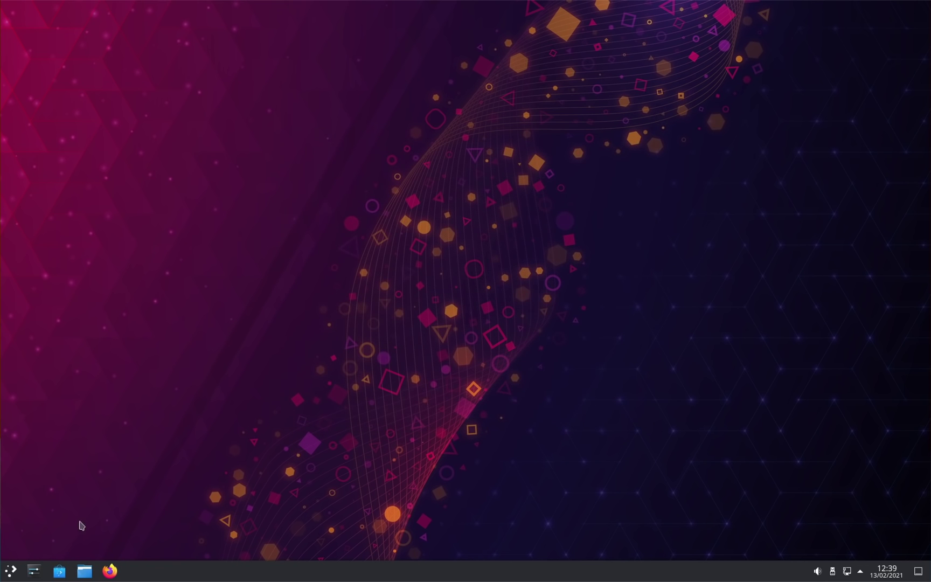
Open Dolphin, set the media controller to automatic, and raise the VLC and Elisa windows
click(84, 571)
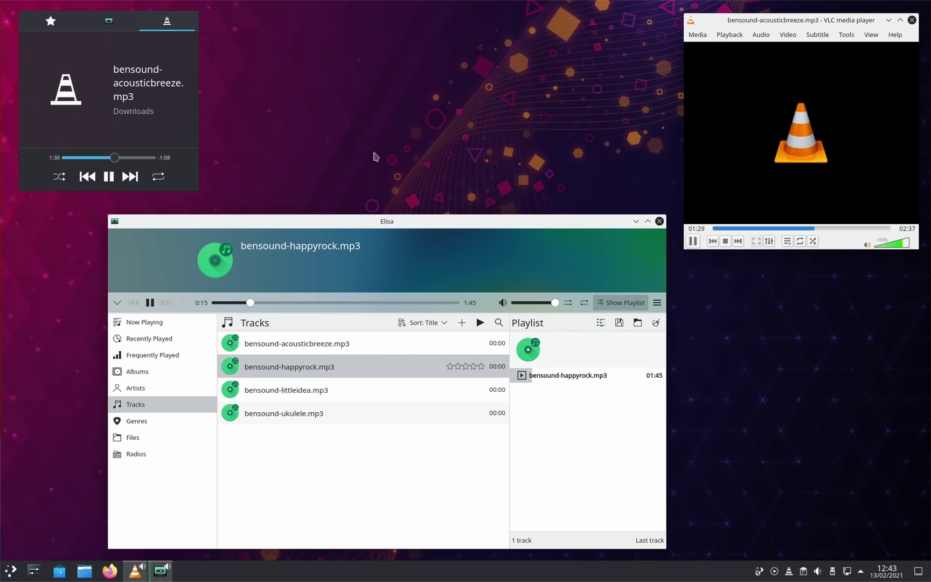
click(52, 24)
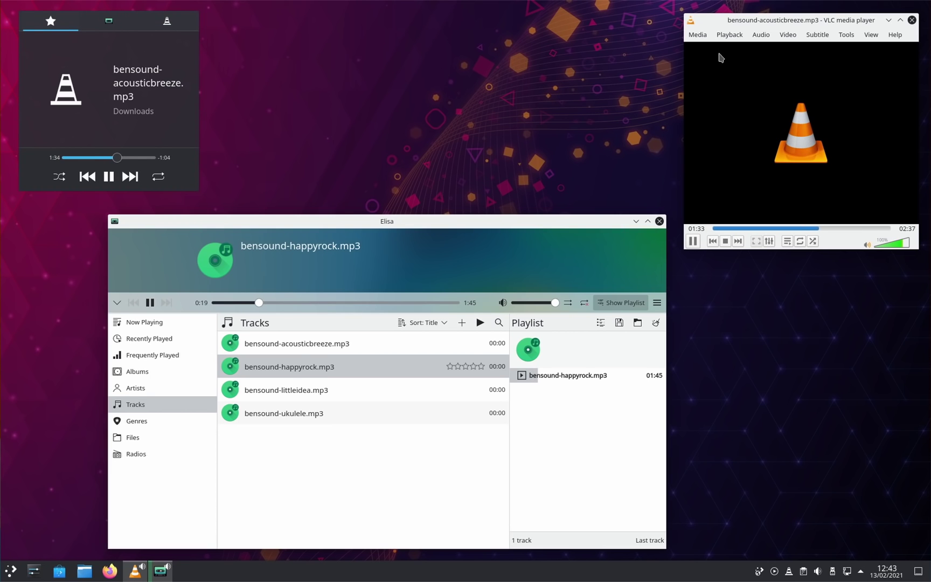
click(741, 21)
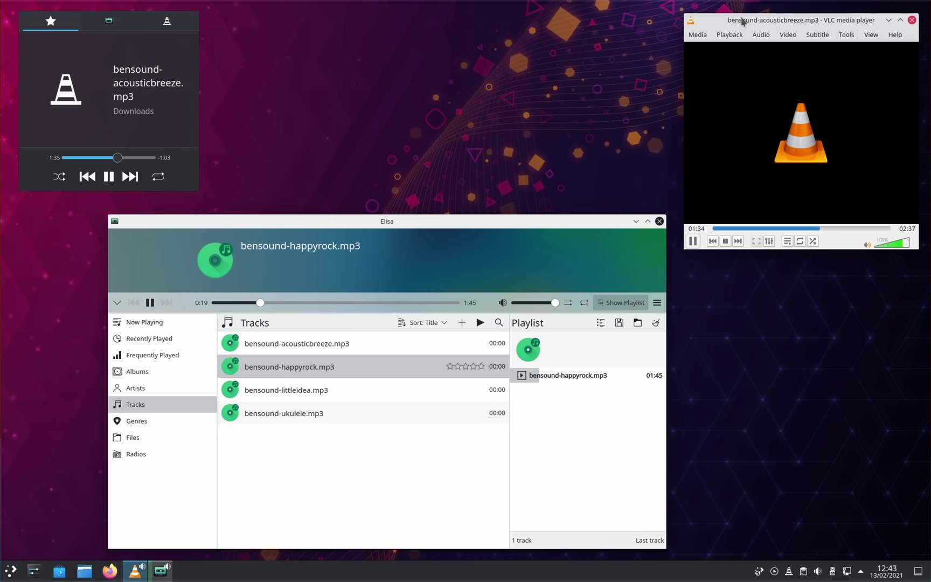
click(280, 225)
Switch the media controller to Elisa, pause the track, and set microphone volume to 92%
click(107, 25)
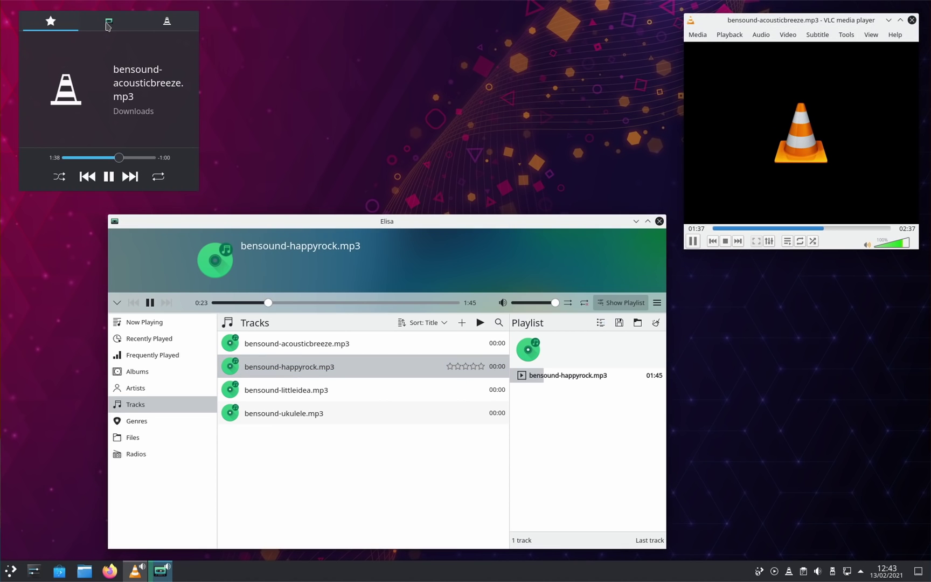
click(108, 178)
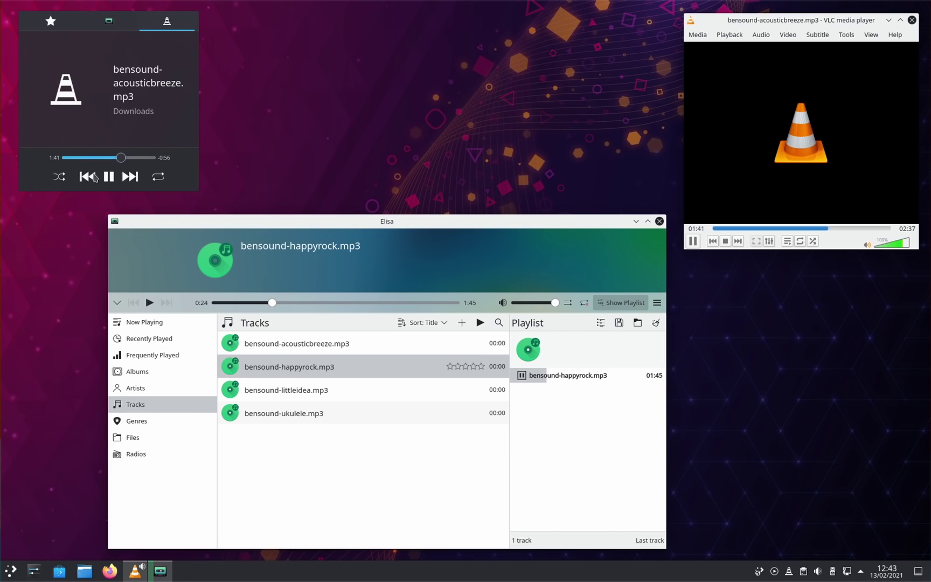
click(817, 572)
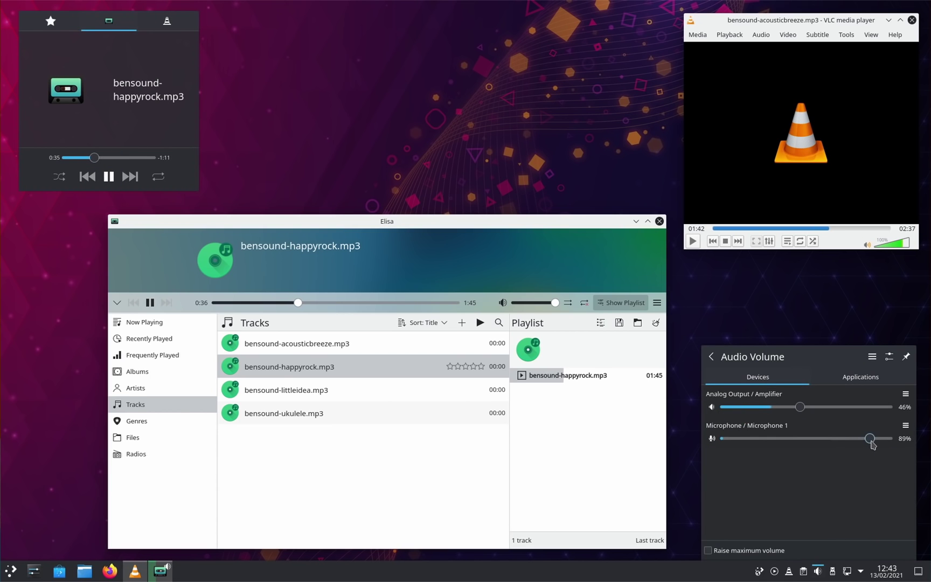
drag(868, 438, 844, 442)
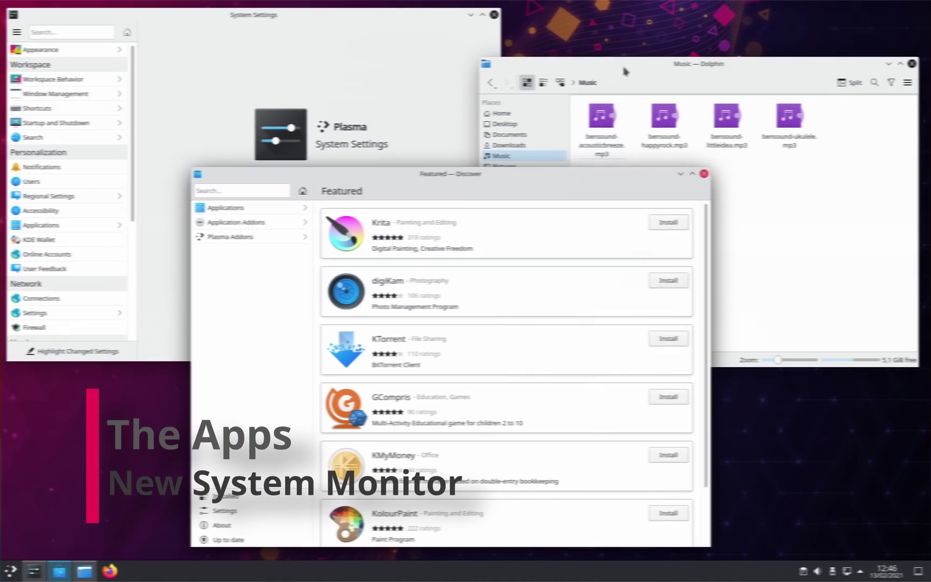
Close the Dolphin, System Settings and Discover windows and nudge System Monitor into place
click(624, 71)
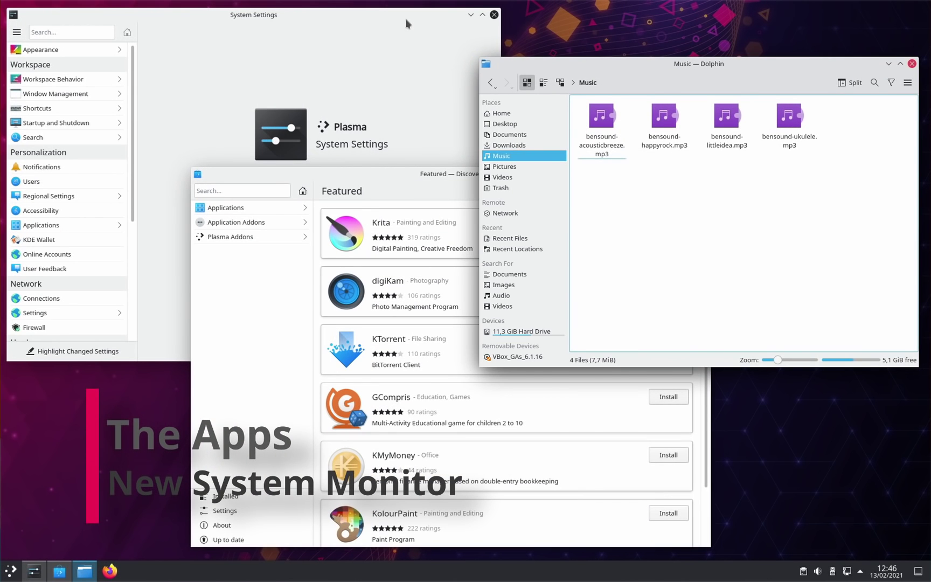
click(407, 23)
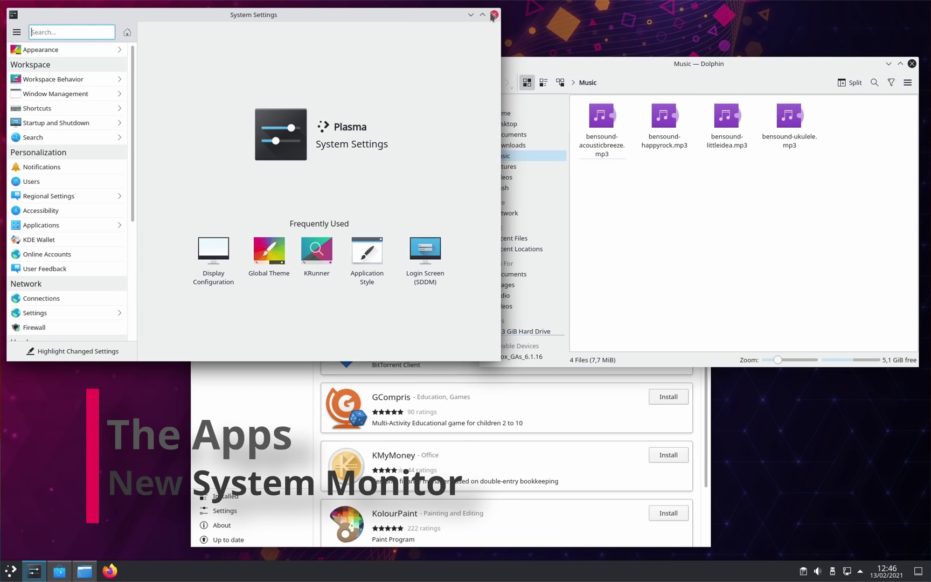
click(912, 64)
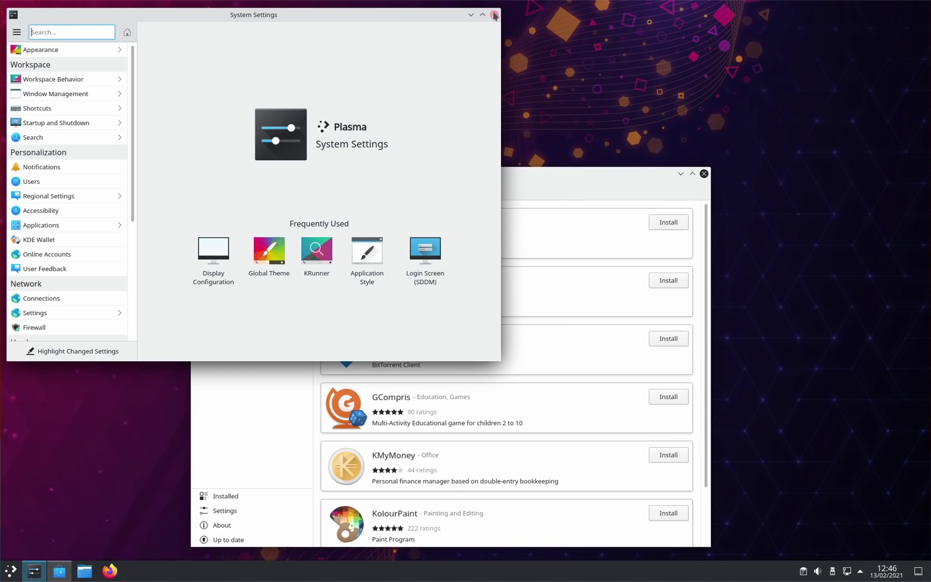
click(494, 16)
click(704, 173)
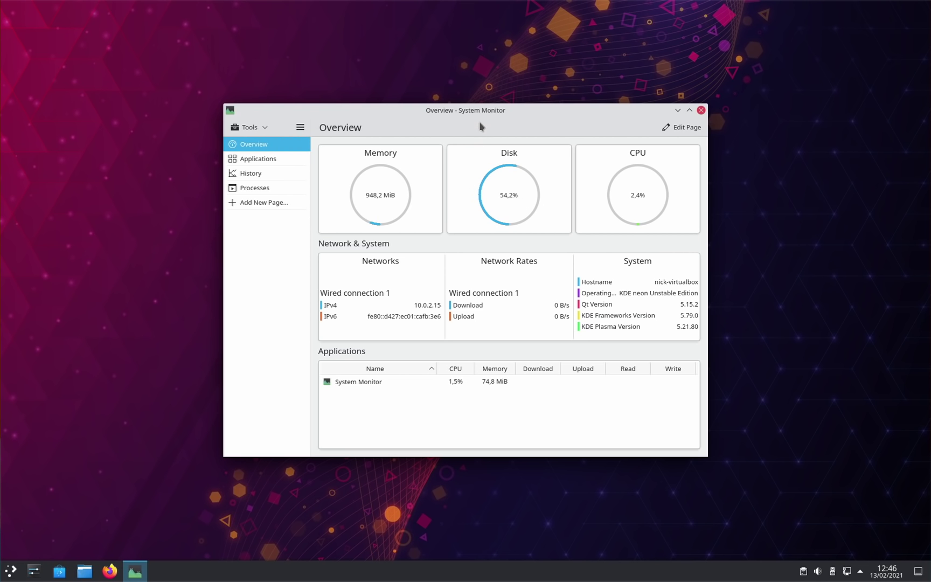
mouse_move(482, 125)
mouse_down()
mouse_move(469, 120)
mouse_move(484, 150)
mouse_move(480, 123)
mouse_move(496, 137)
mouse_move(486, 125)
mouse_up()
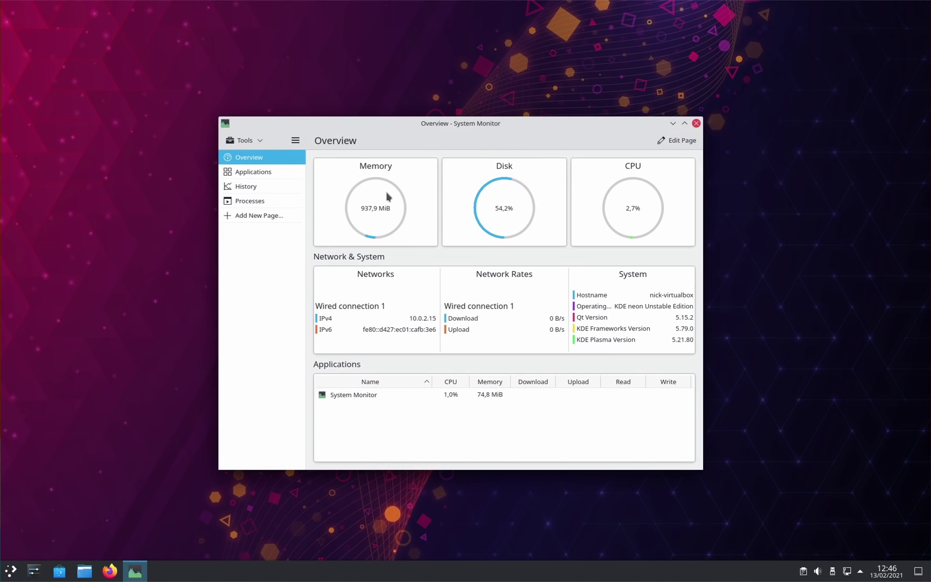
right_click(755, 134)
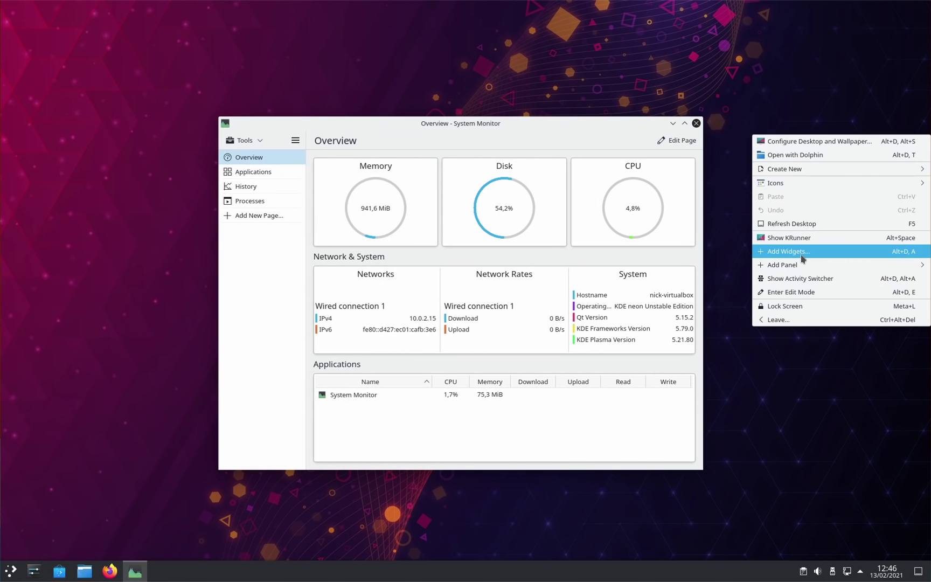
click(320, 149)
click(111, 41)
text(monitor)
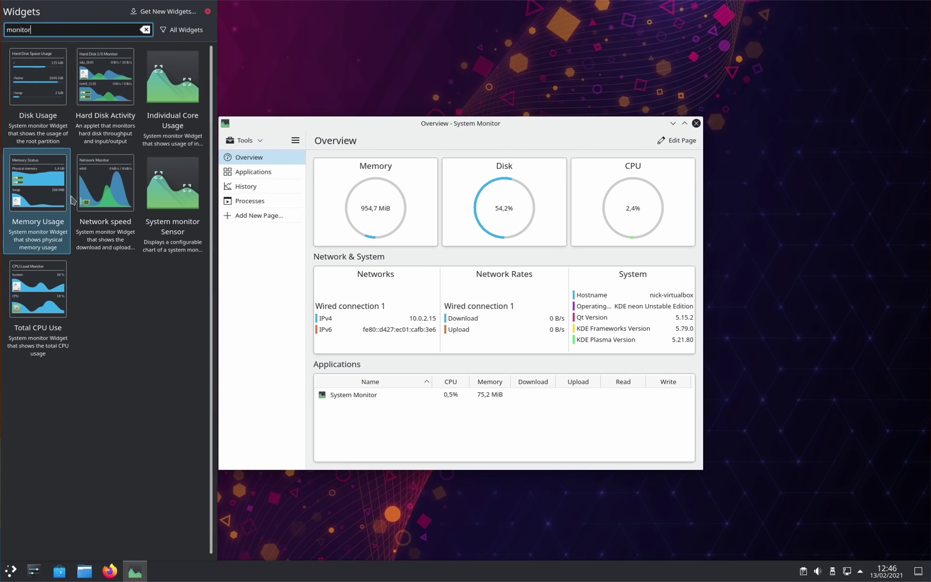
click(603, 235)
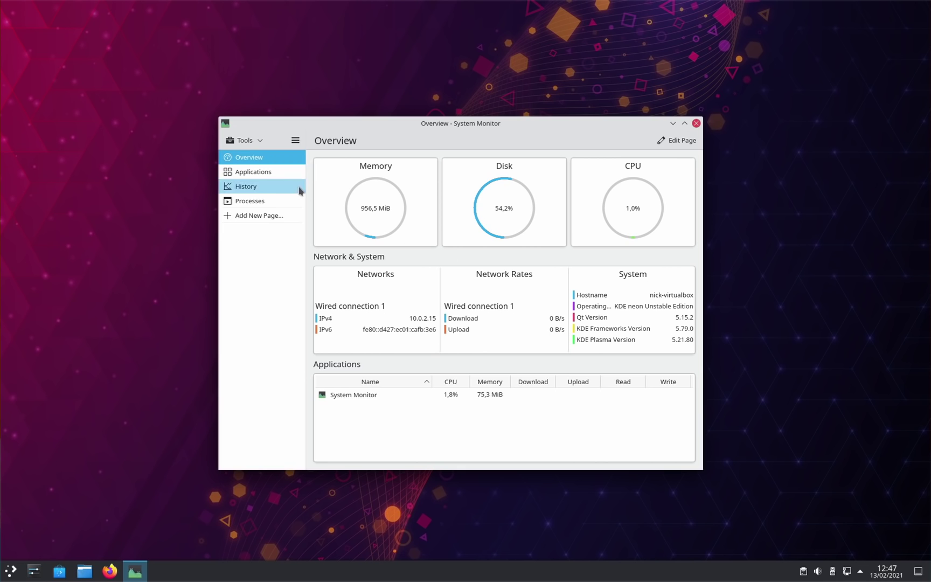
Select System Monitor under Applications and at-spi-bus-launcher and kaccess under Processes, then open History
click(264, 173)
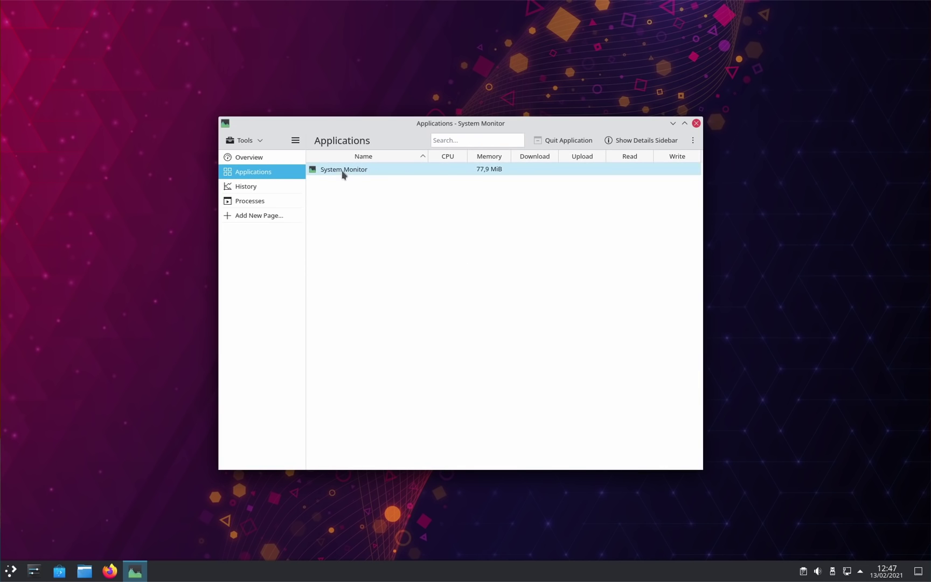
click(489, 172)
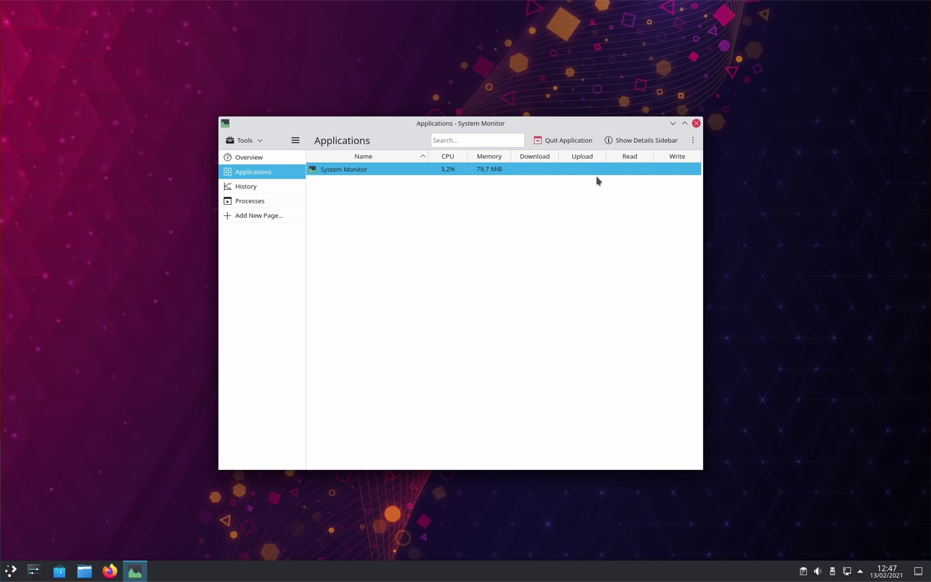
click(257, 201)
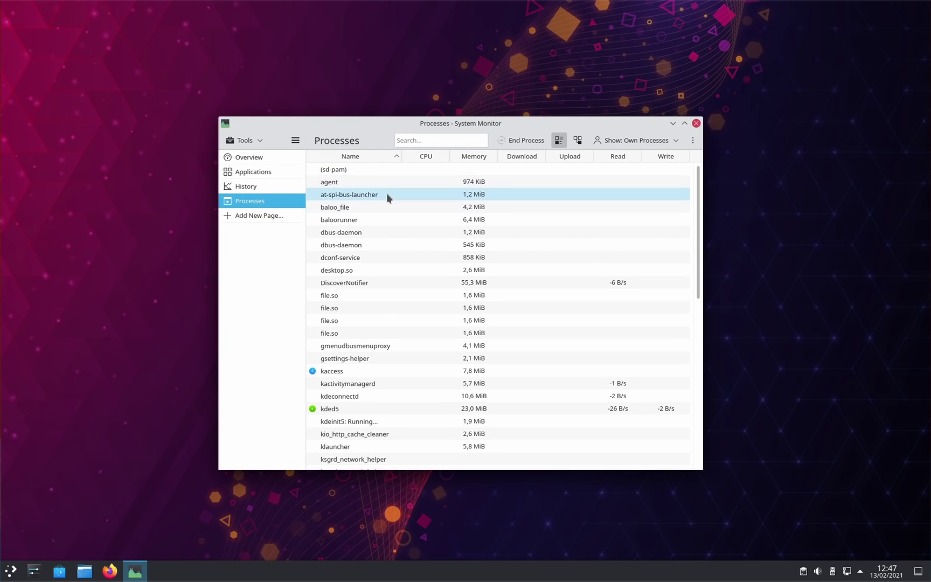
click(386, 194)
click(359, 372)
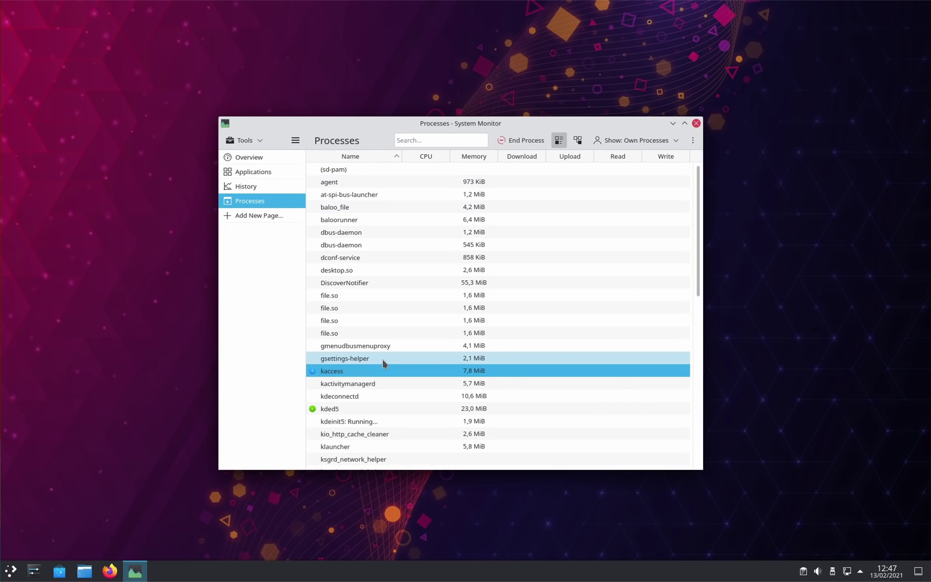
scroll(382, 361, down, 5)
click(232, 186)
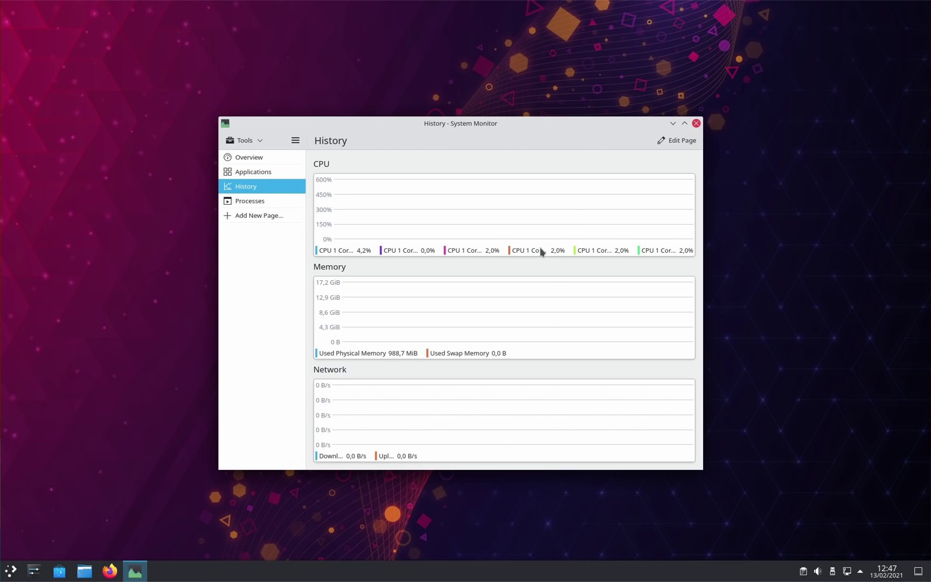
Add Write Rate and Read Rate sensors to the Overview's Disk widget as horizontal bars, and save
click(285, 160)
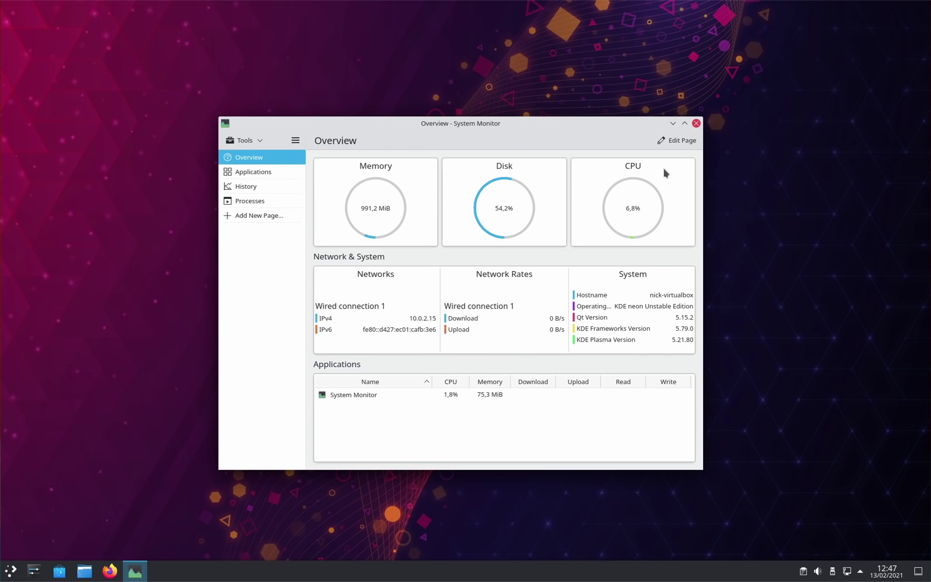
click(676, 140)
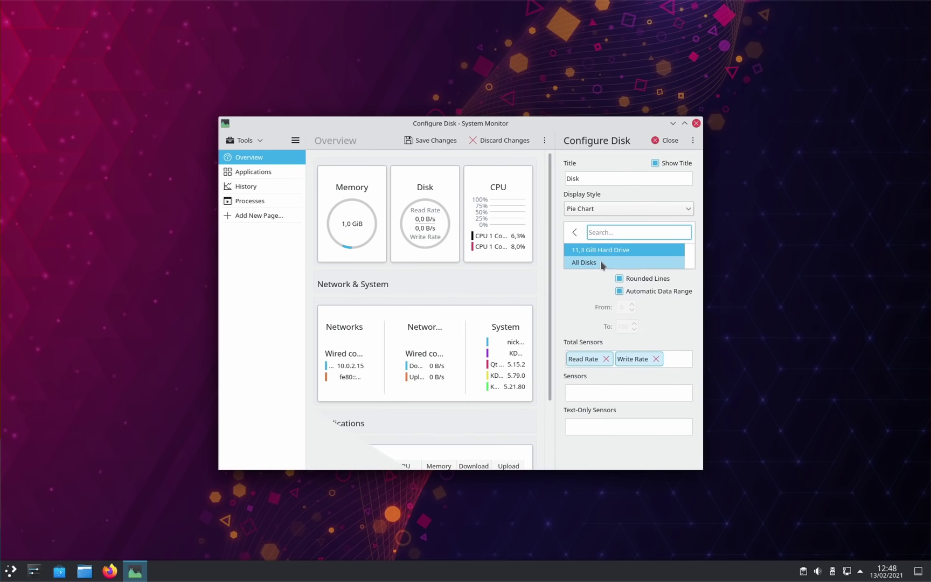
click(600, 261)
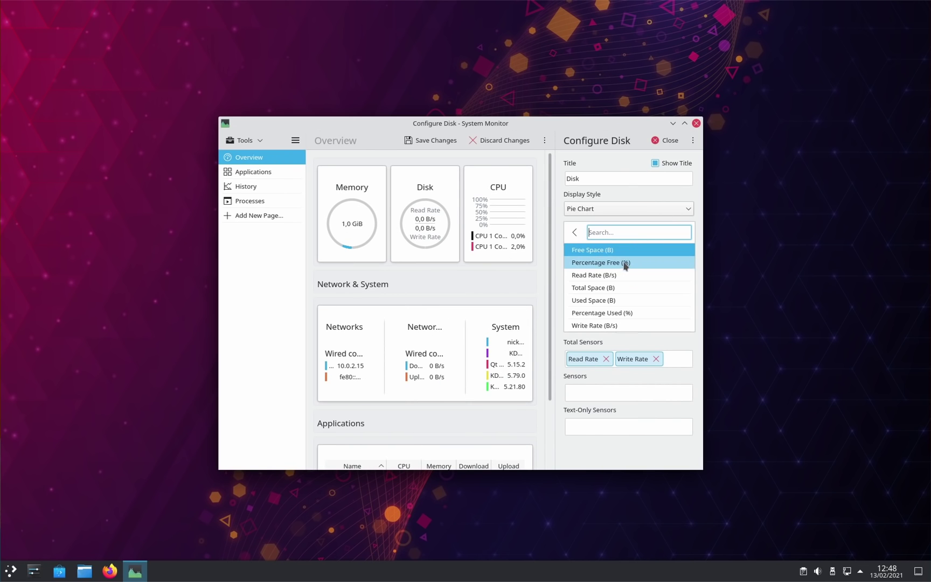
click(603, 326)
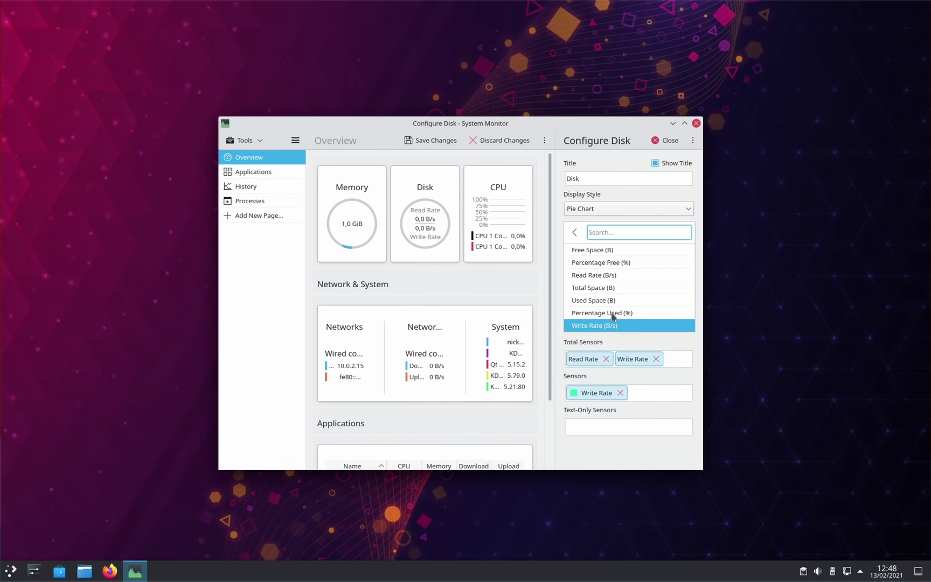
click(614, 275)
key(Escape)
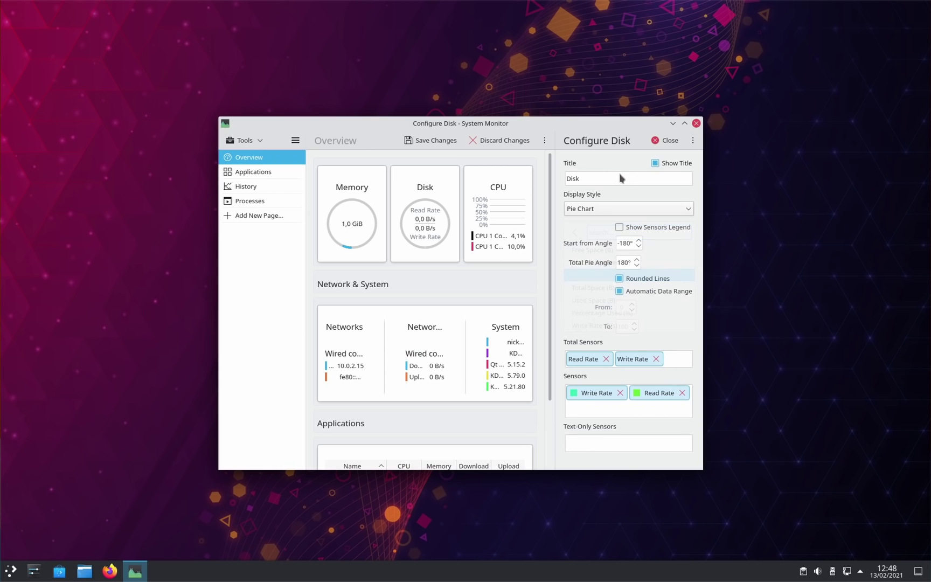
click(628, 210)
click(639, 223)
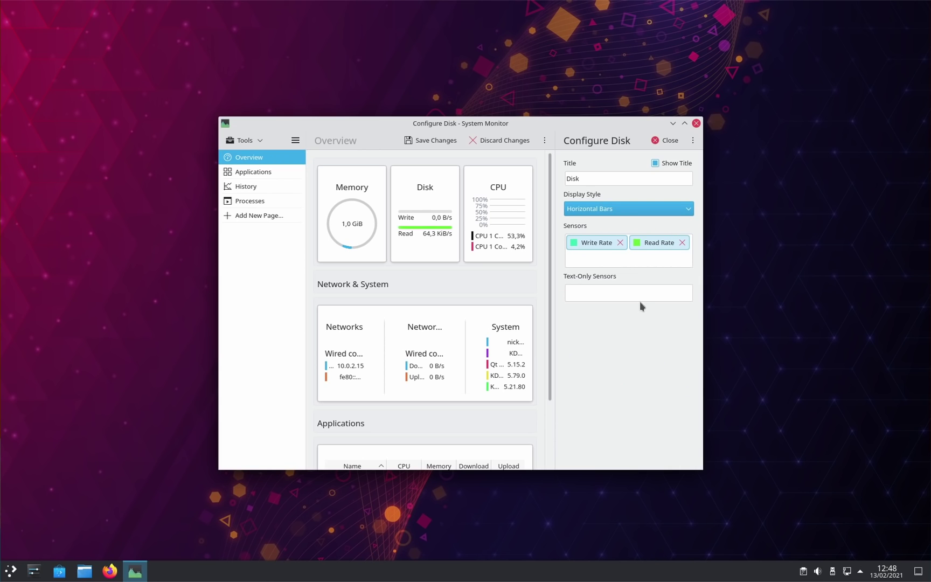
click(449, 141)
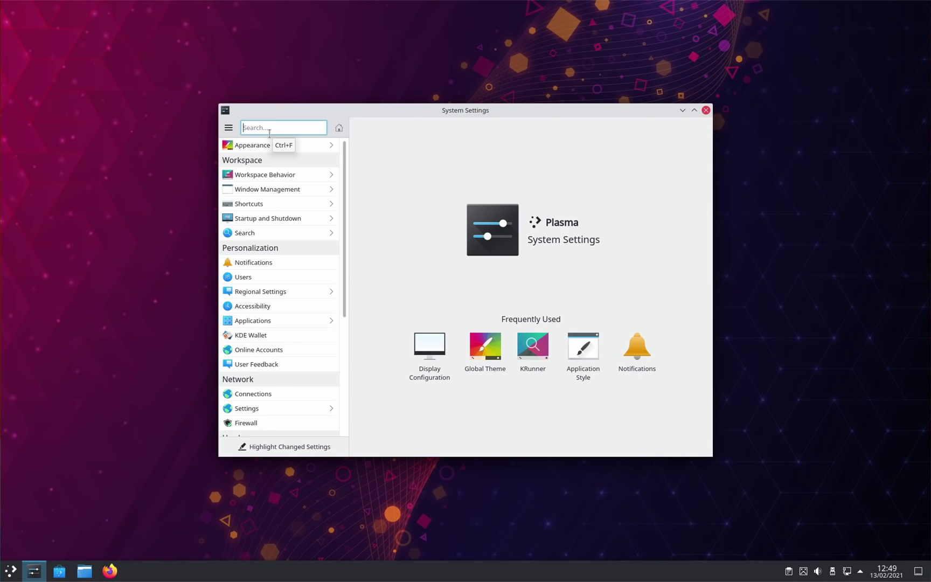
Find the Firewall page and enable the firewall, authorising with the account password
text(firewall)
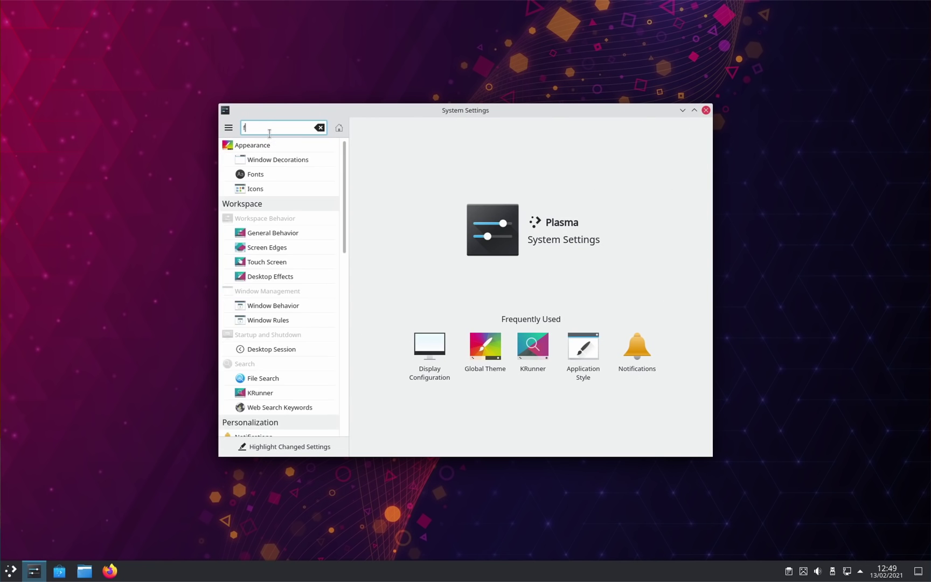
click(246, 189)
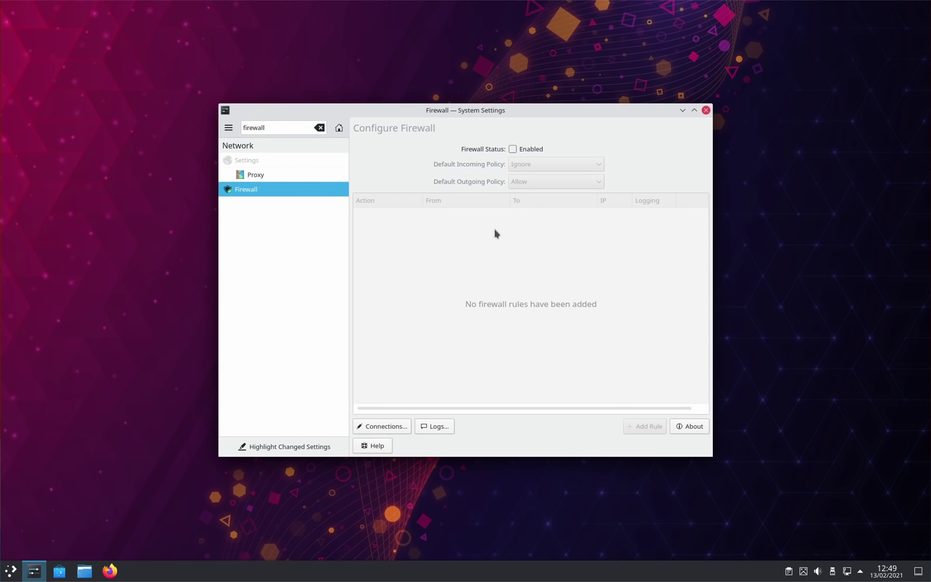
click(513, 150)
text(******)
key(Return)
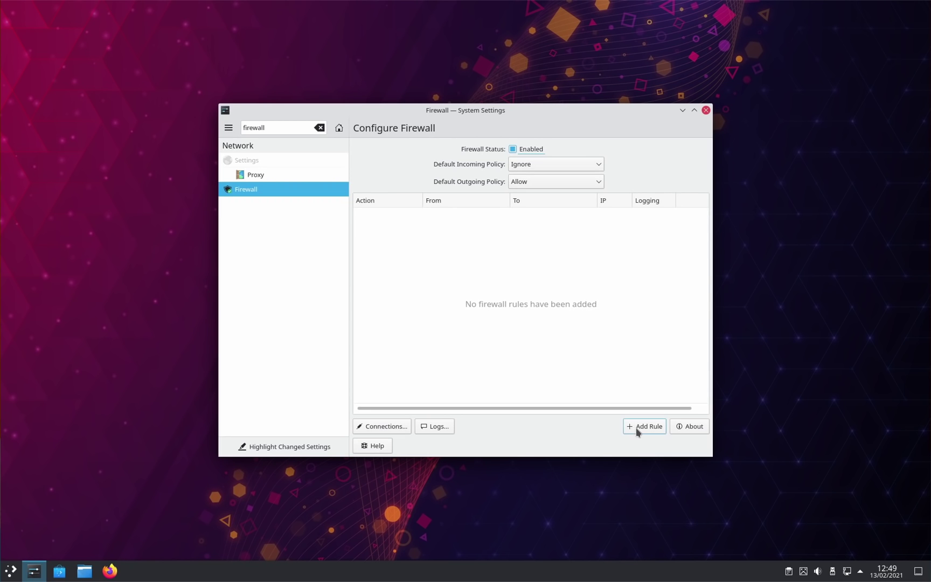
Start a new firewall rule, reviewing the Ignore policy, IPv6, protocol and interface options
click(637, 427)
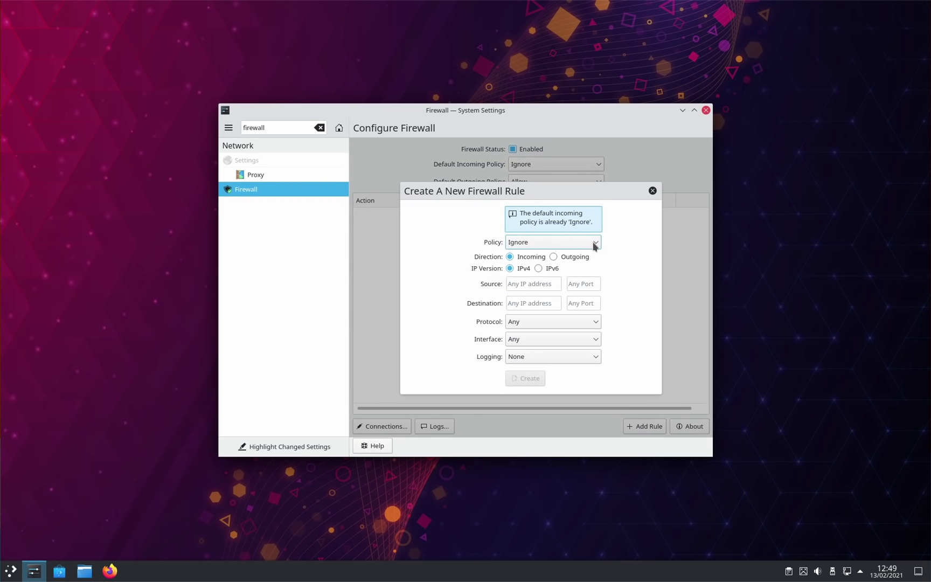
click(595, 244)
click(542, 270)
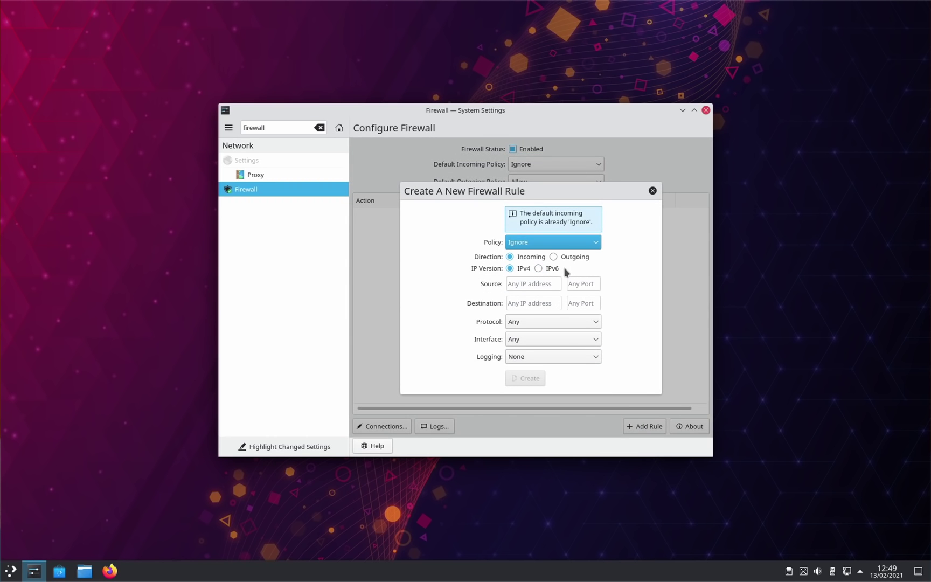
click(538, 269)
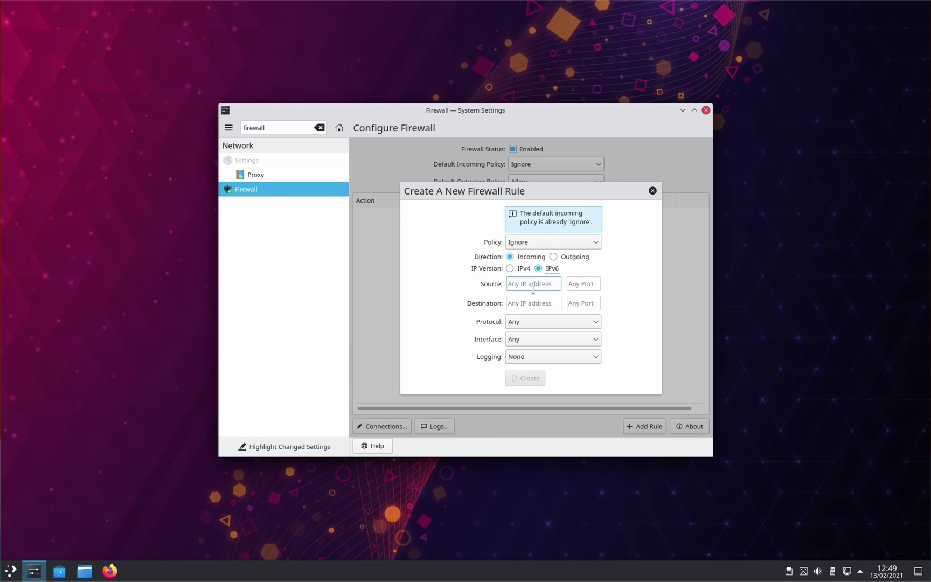
click(533, 323)
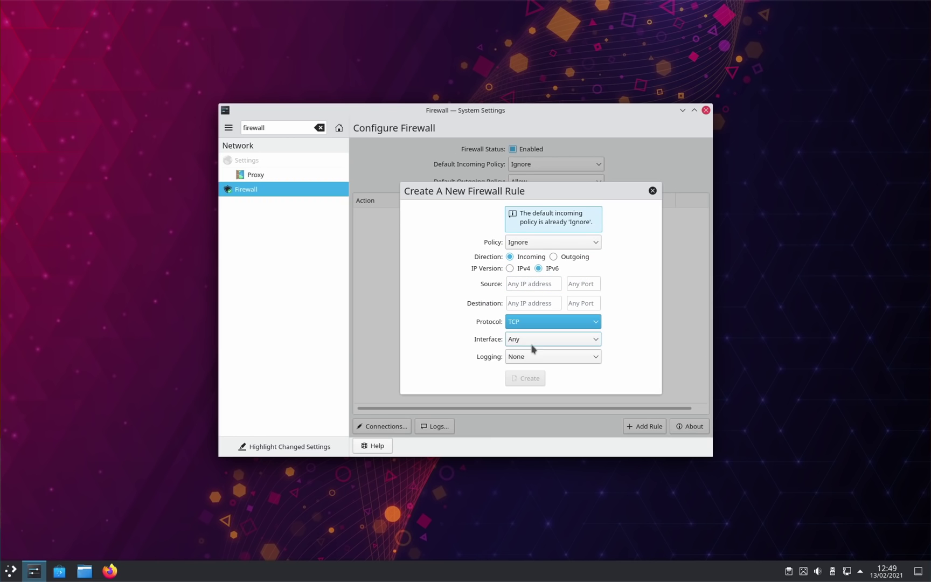
click(542, 339)
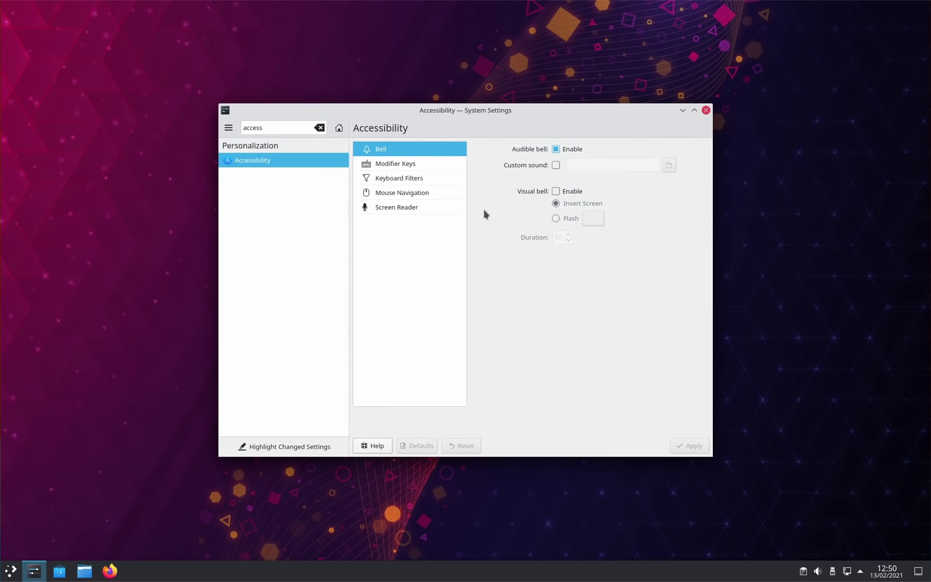
Browse the Modifier Keys, Keyboard Filters, Mouse Navigation and Screen Reader options, then Download New SDDM Themes
click(408, 165)
click(405, 184)
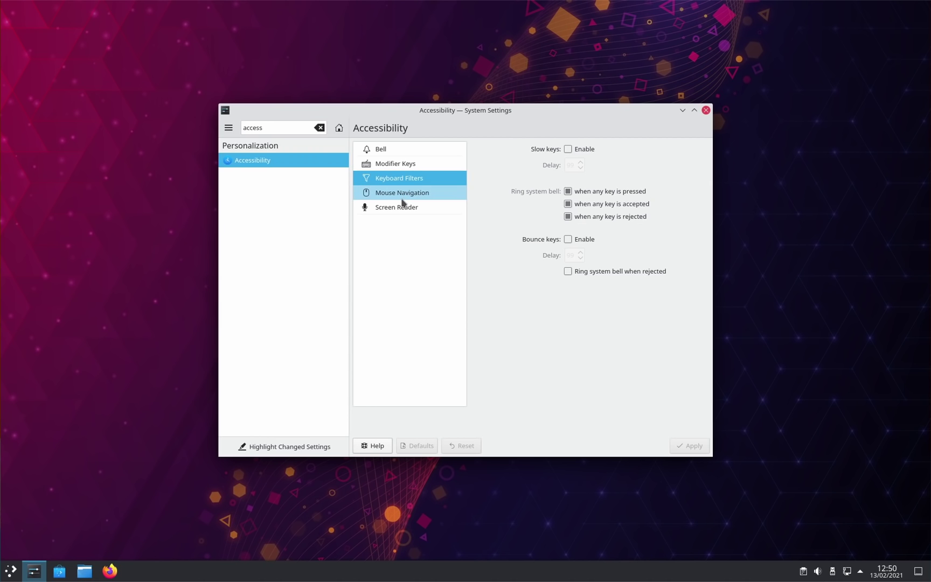
click(402, 201)
click(403, 210)
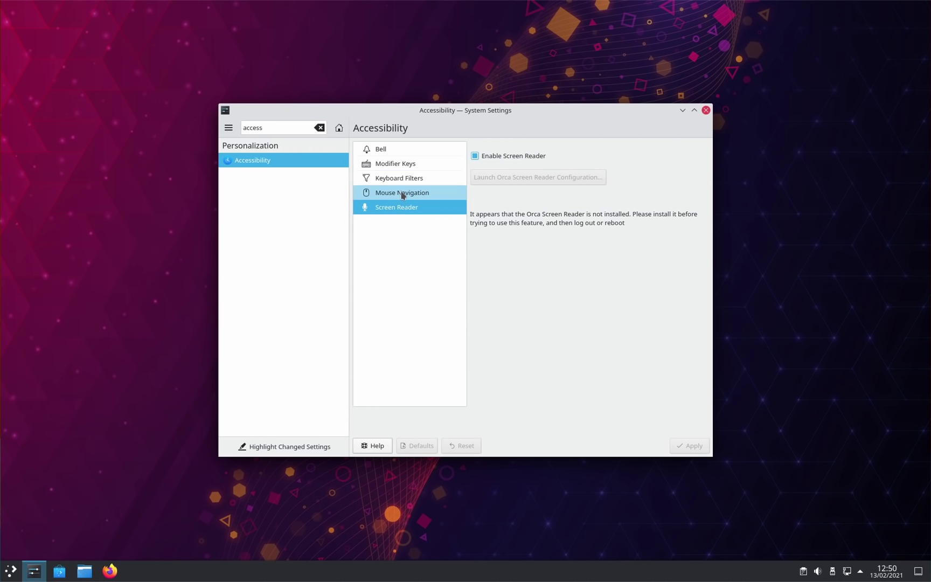
click(402, 193)
click(399, 178)
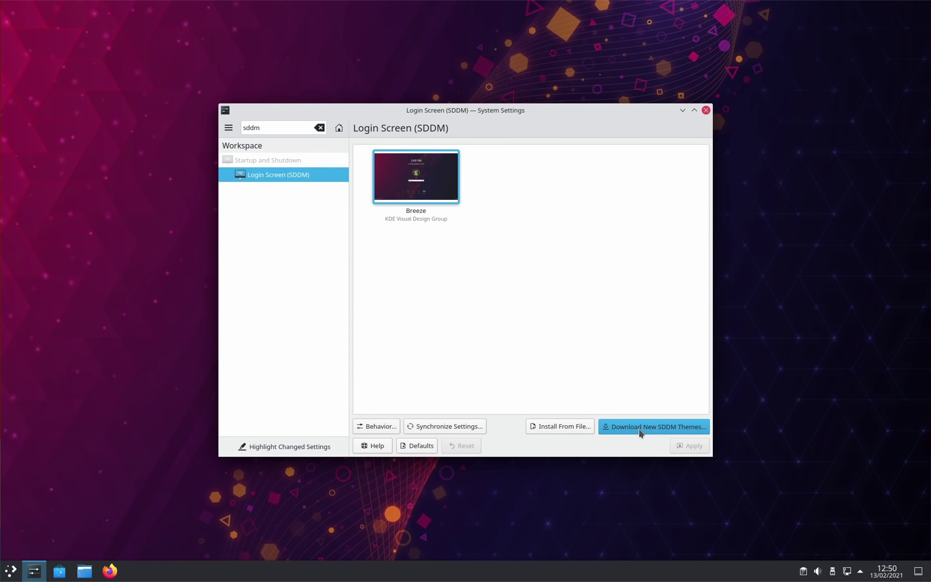
click(640, 427)
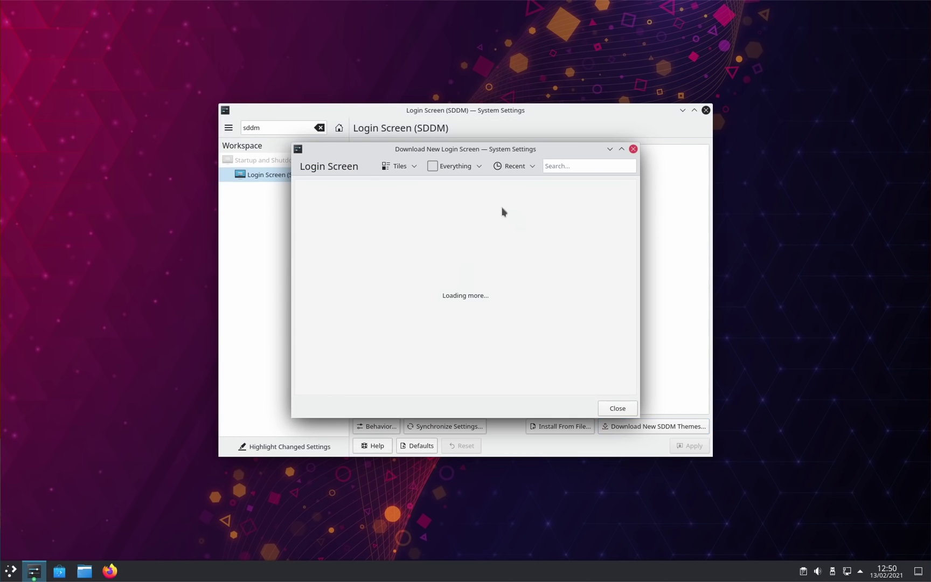
scroll(598, 250, down, 2)
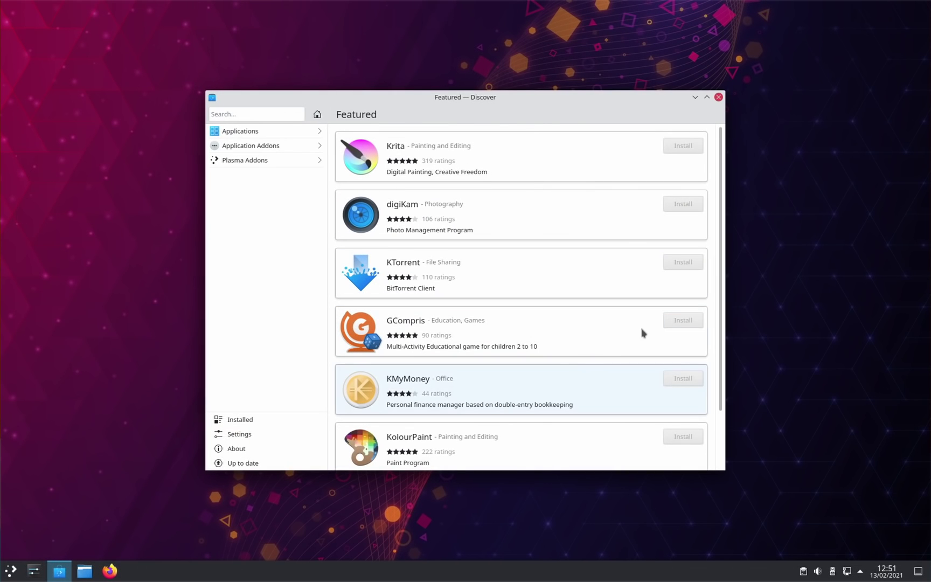
Check Discover for updates, then bring up KRunner with Alt+Space and pin it open
text(z)
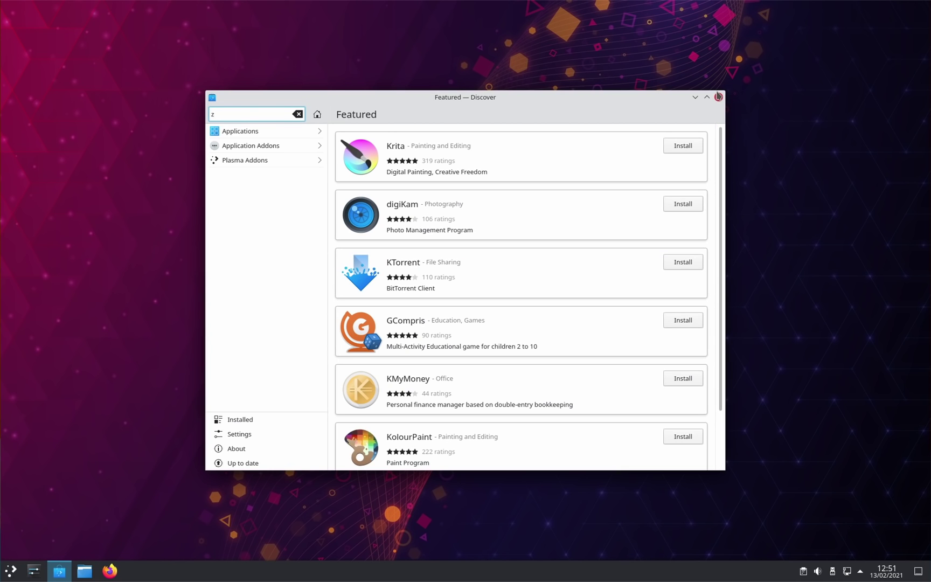
click(243, 462)
key(alt+space)
click(583, 10)
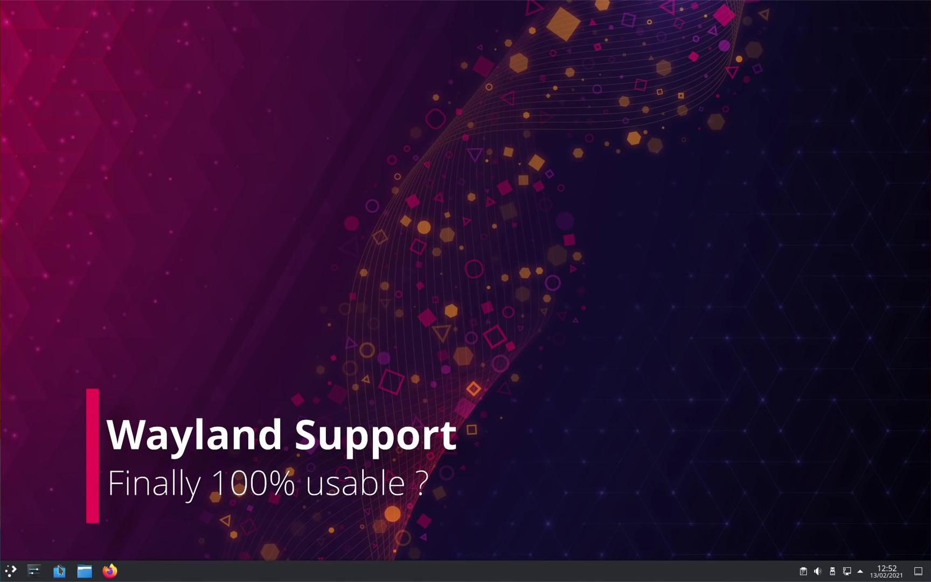
Launch System Settings and search 'about' to view the System Information page
click(33, 570)
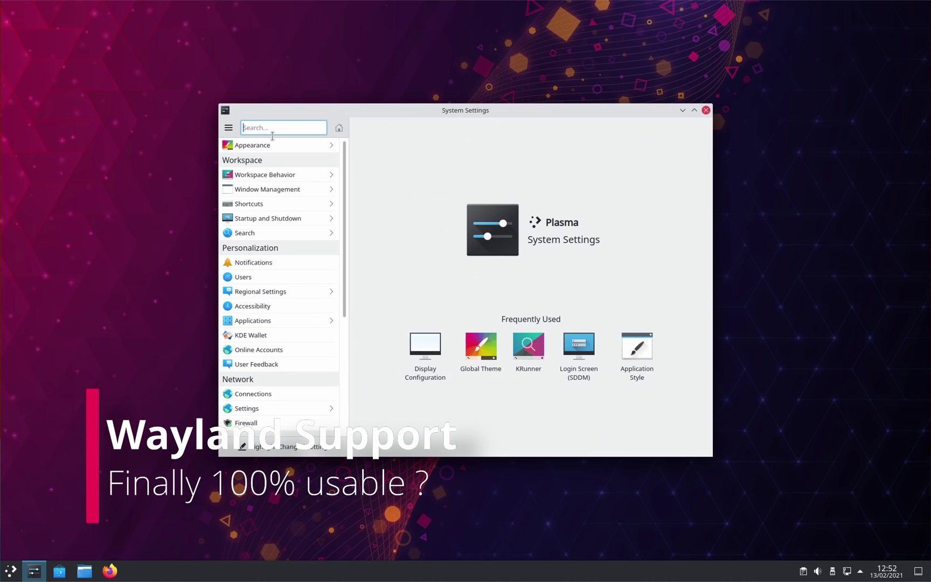
text(about)
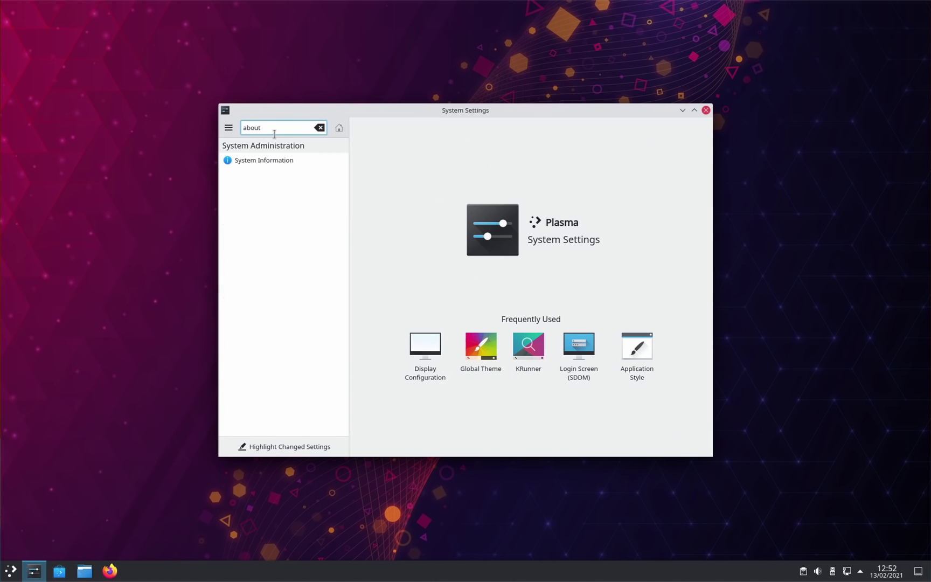
click(282, 161)
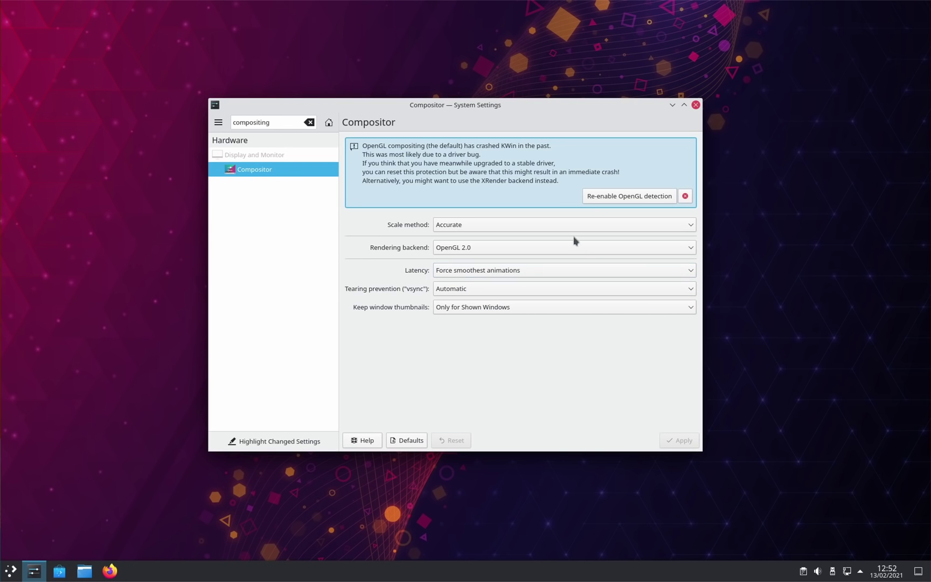
Minimize, restore, move and maximize the System Settings window, then return it to normal size
click(673, 105)
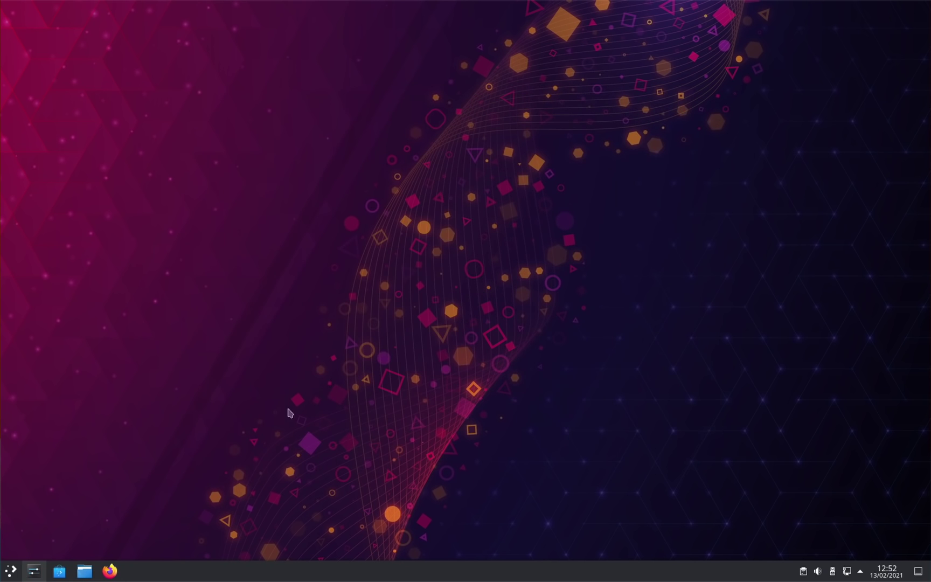
click(48, 570)
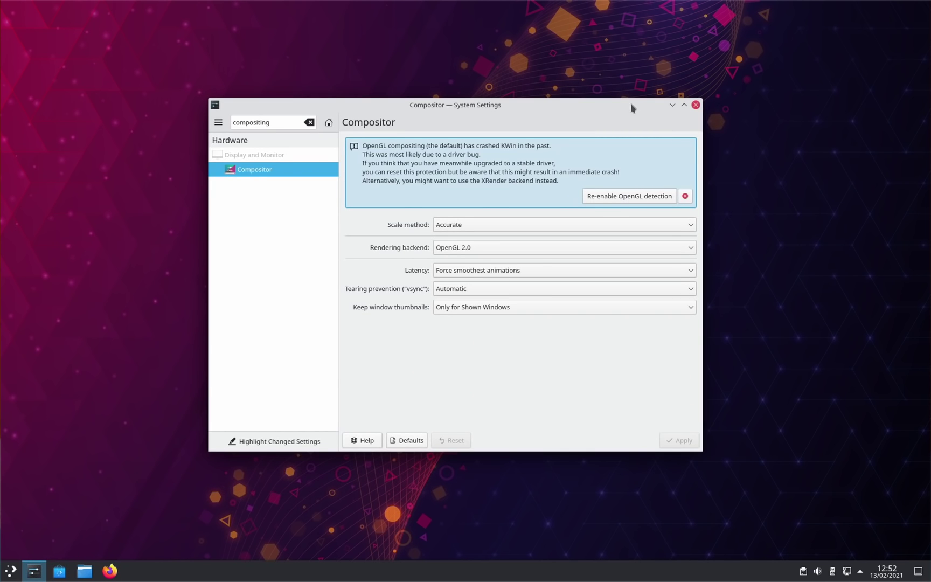
drag(628, 102, 670, 106)
click(699, 105)
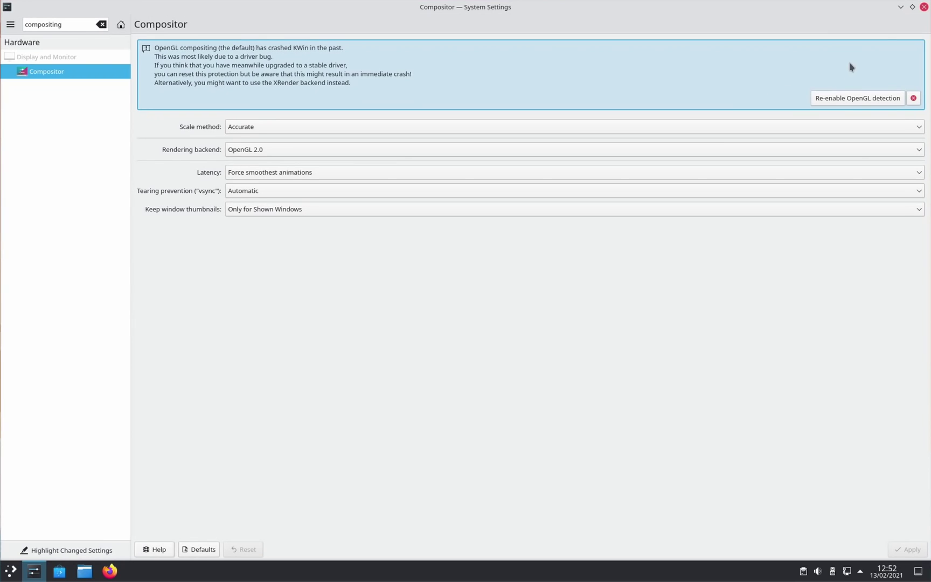
click(912, 8)
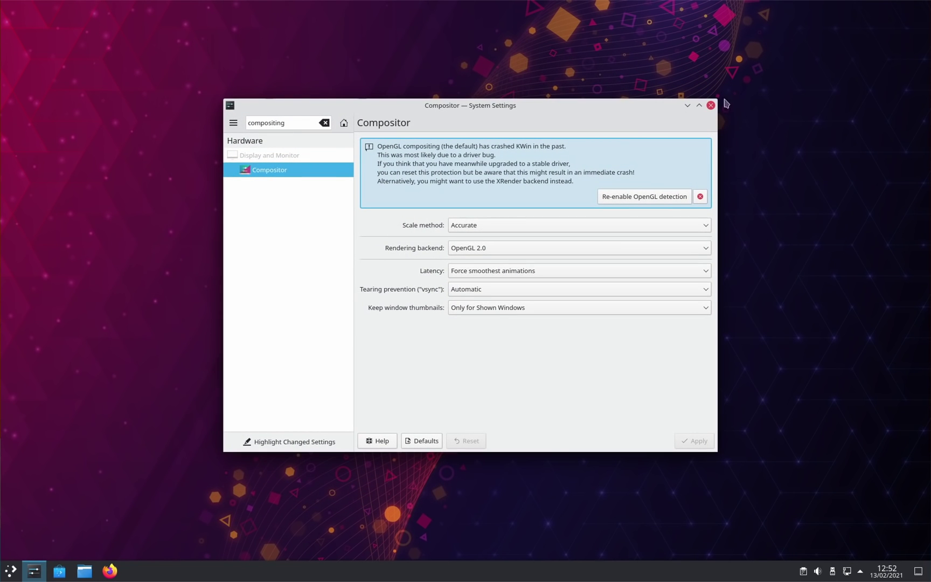
Apply compositor Latency Force lowest latency and test it by minimizing and maximizing the window
click(497, 271)
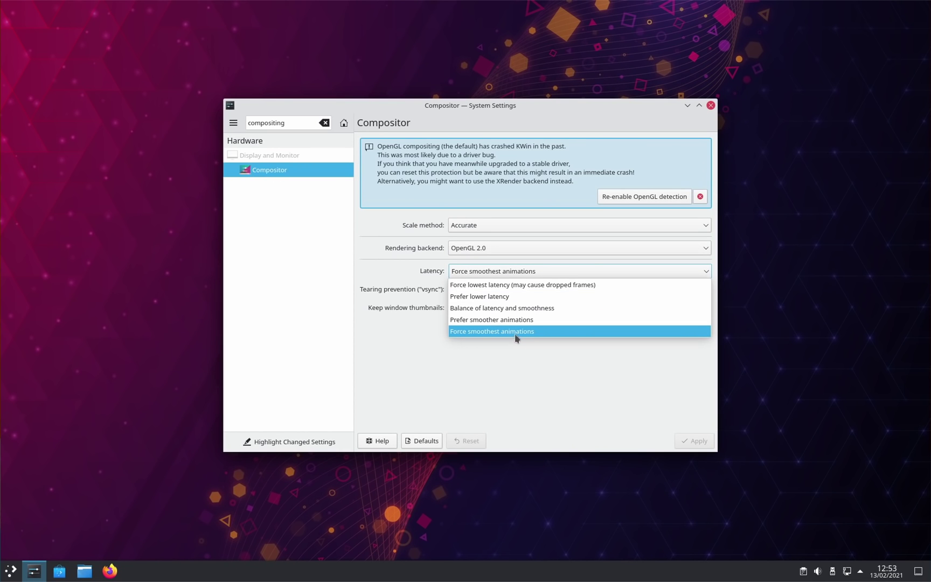
click(522, 285)
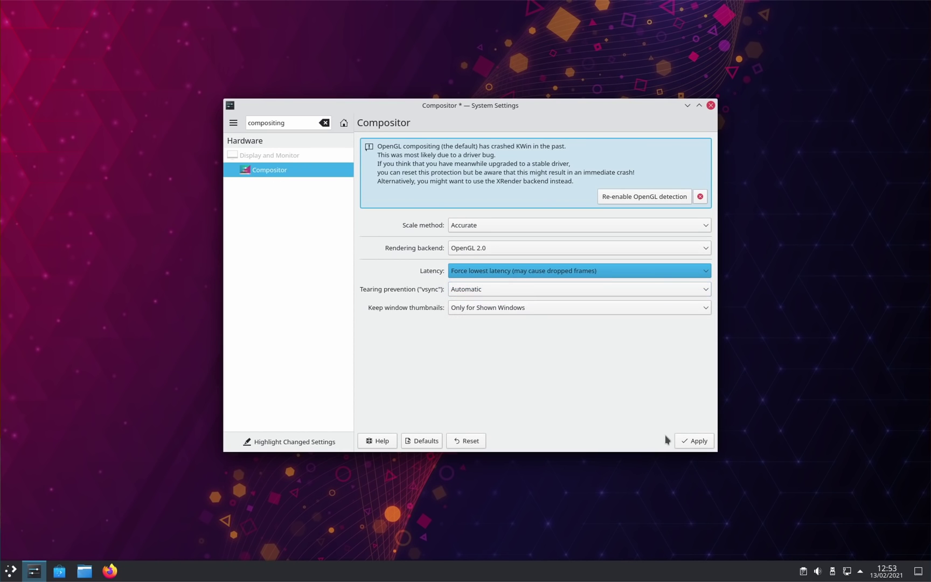
click(695, 441)
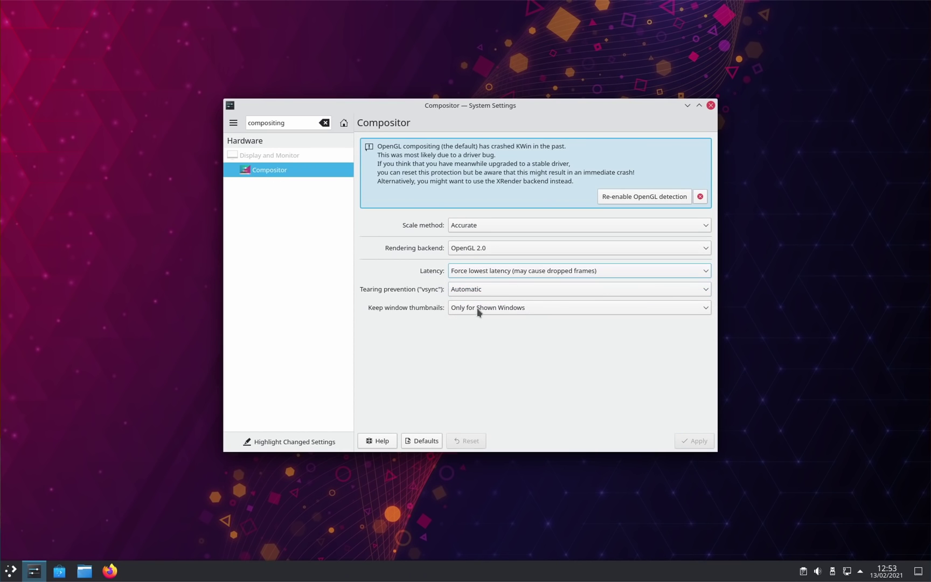
click(687, 106)
click(34, 571)
click(698, 106)
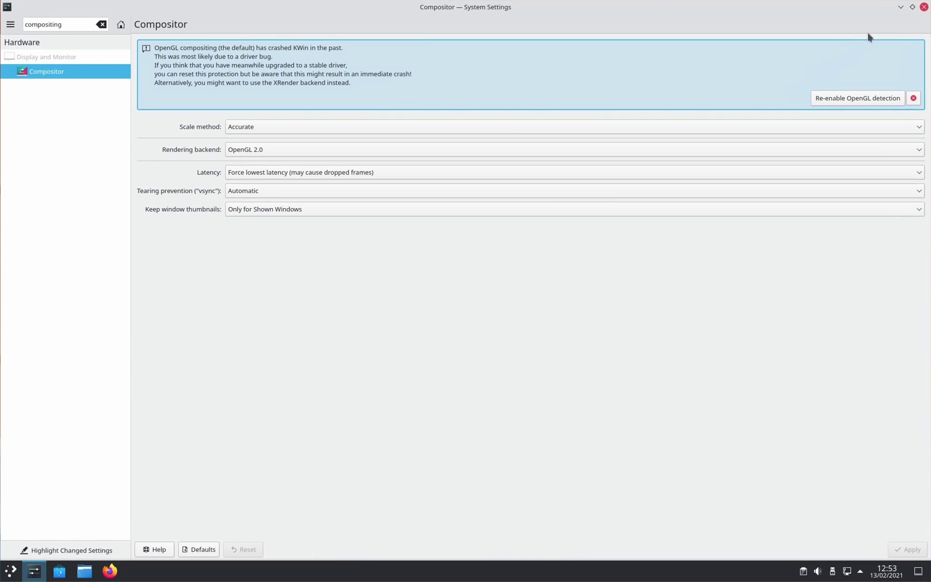
click(912, 7)
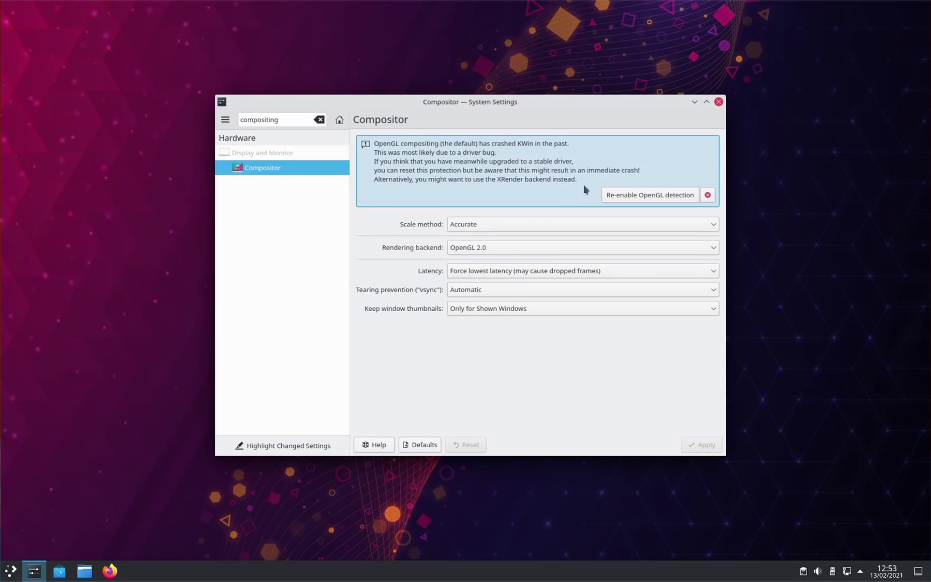
Set Latency back to Force smoothest animations, then minimize, restore and reposition the window
click(477, 271)
click(474, 330)
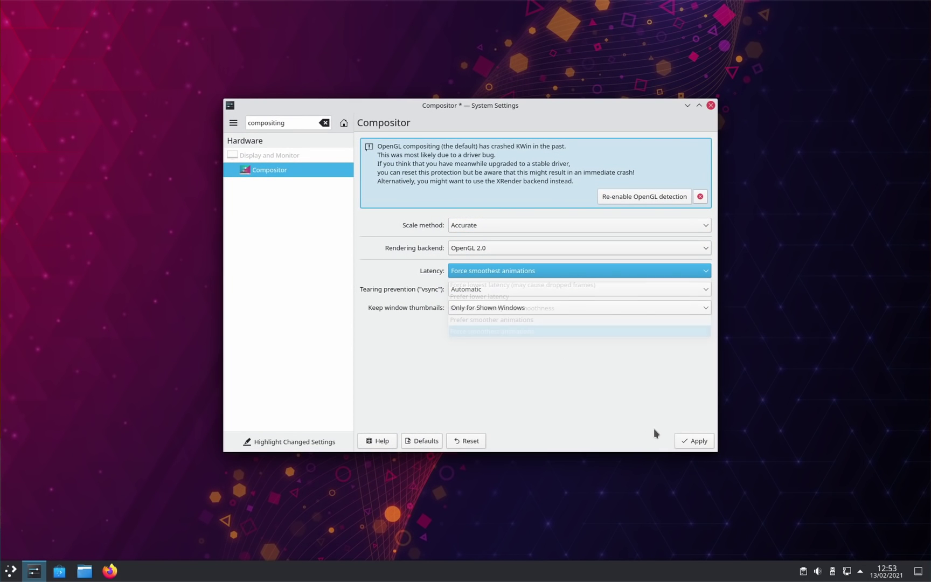
click(687, 105)
click(33, 571)
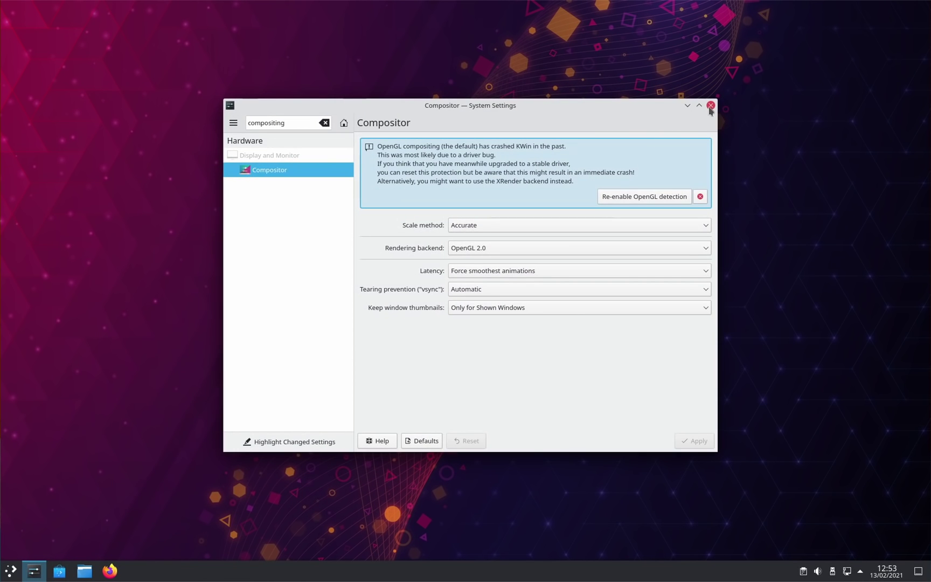
drag(636, 109, 637, 136)
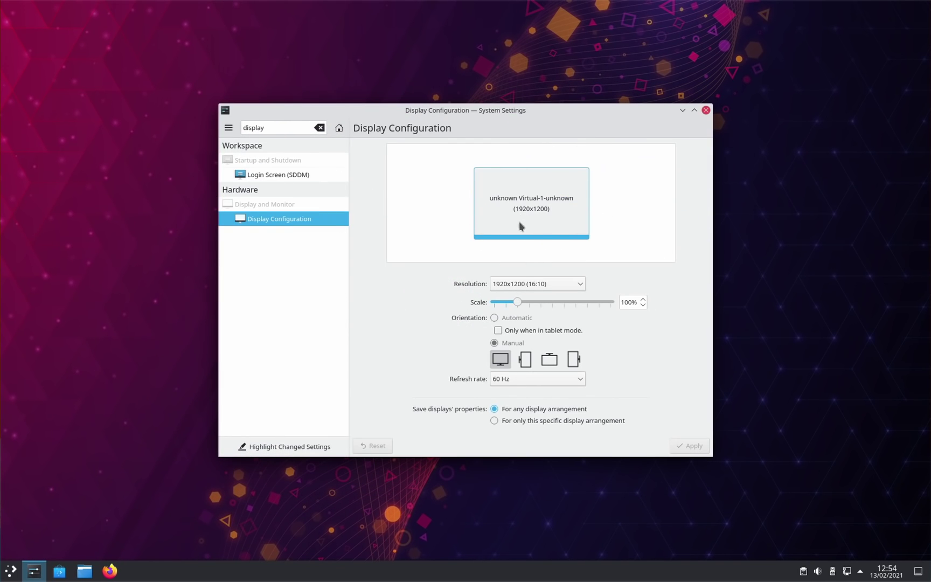
Keep the 1920x1200 screen's refresh rate at 60 Hz from the Refresh rate dropdown
click(543, 379)
click(536, 395)
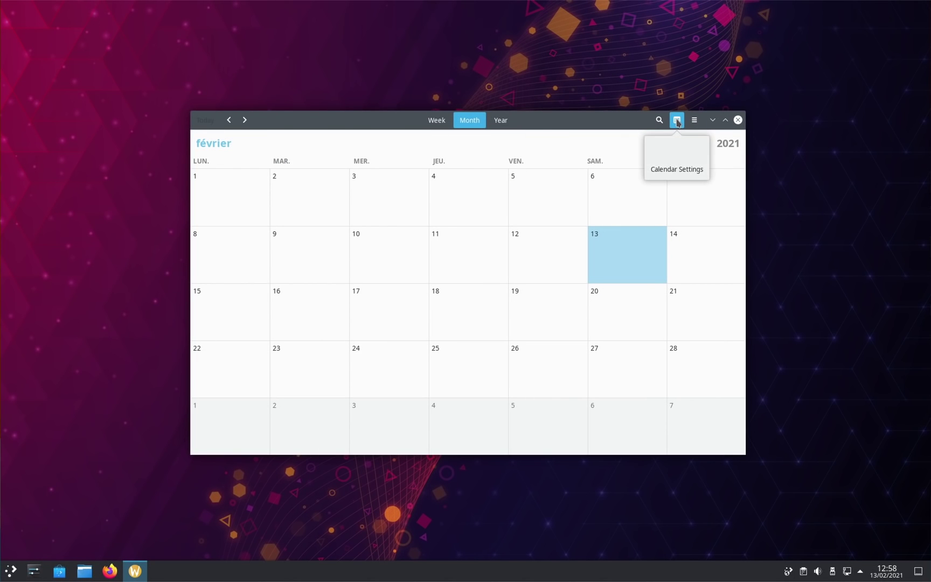
Open Calendar Settings and list the Add options: from the web, new local calendar, from a file
click(674, 170)
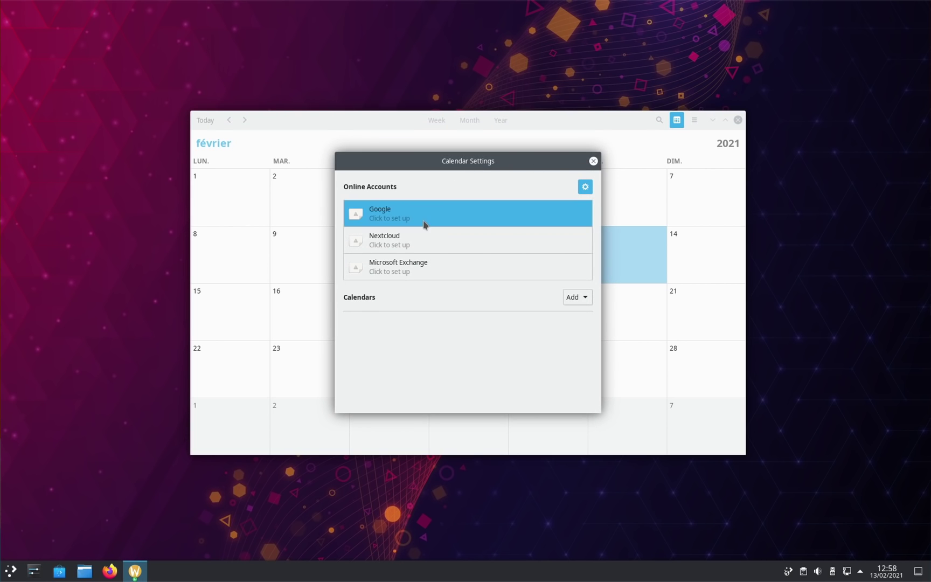
click(573, 296)
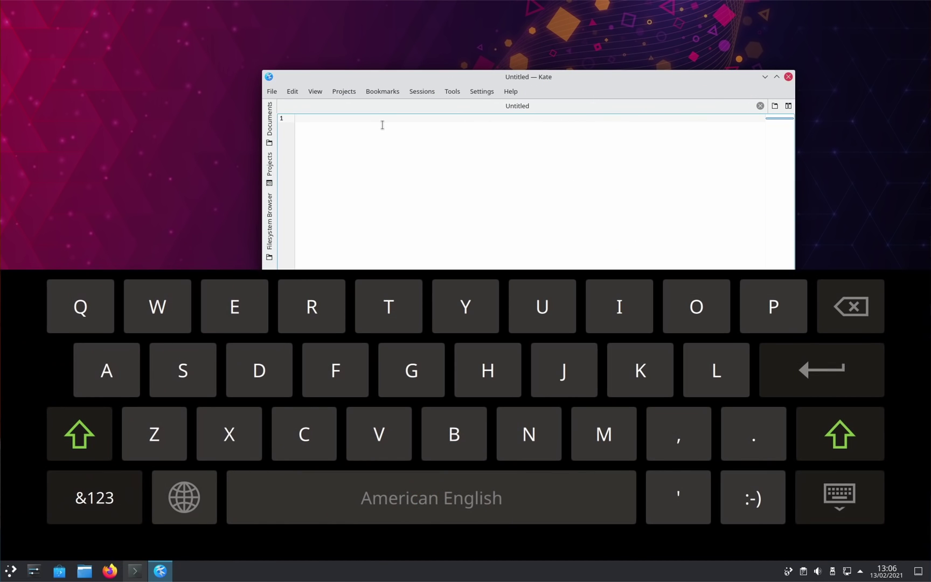
Type a line of test text into Kate on the virtual keyboard, press Enter, and keep typing
click(242, 305)
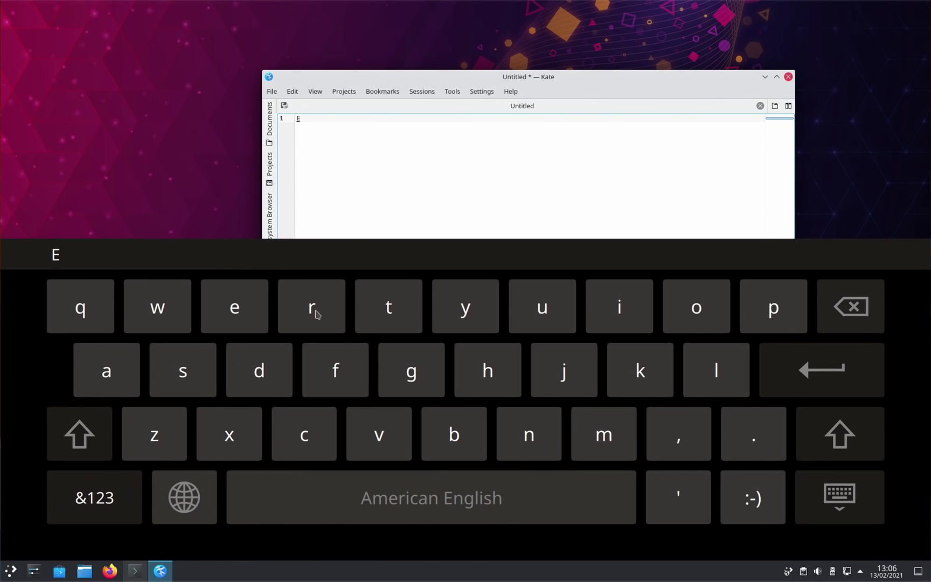
click(314, 311)
click(397, 315)
click(465, 307)
click(540, 307)
click(665, 304)
click(696, 307)
click(773, 307)
click(478, 484)
click(411, 372)
click(379, 434)
click(335, 370)
click(259, 371)
click(304, 431)
click(856, 377)
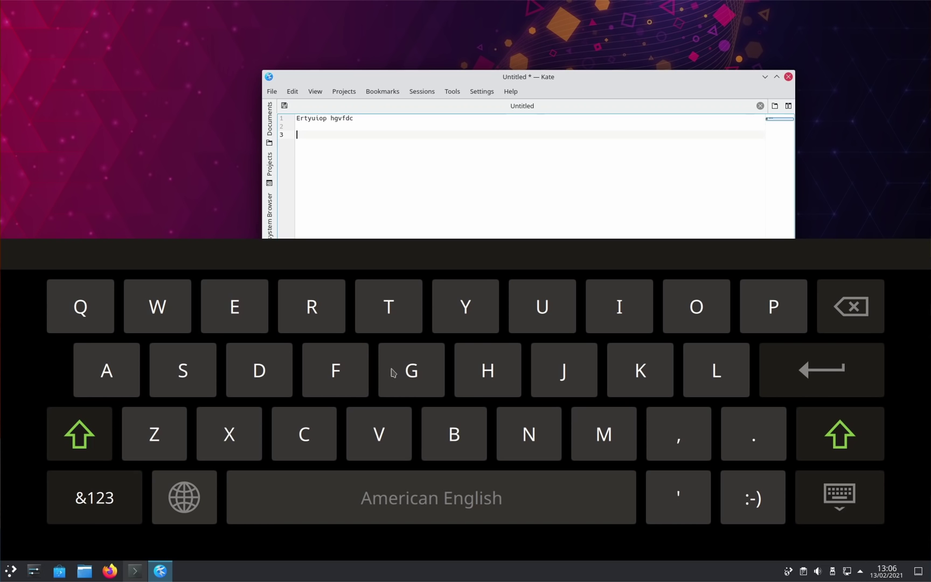
click(527, 439)
click(600, 326)
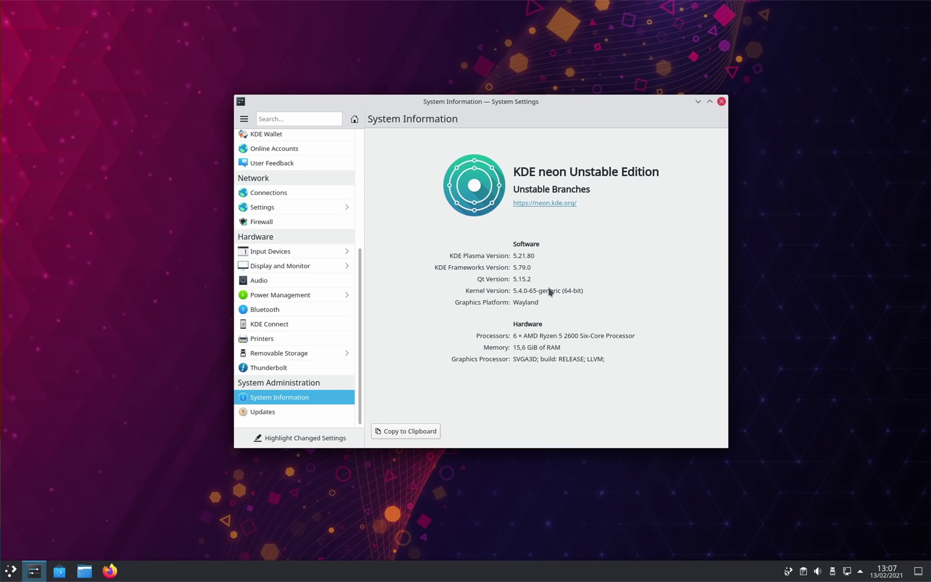
mouse_move(546, 294)
mouse_down()
mouse_move(541, 319)
mouse_move(541, 286)
mouse_move(582, 307)
mouse_move(546, 310)
mouse_move(543, 301)
mouse_up()
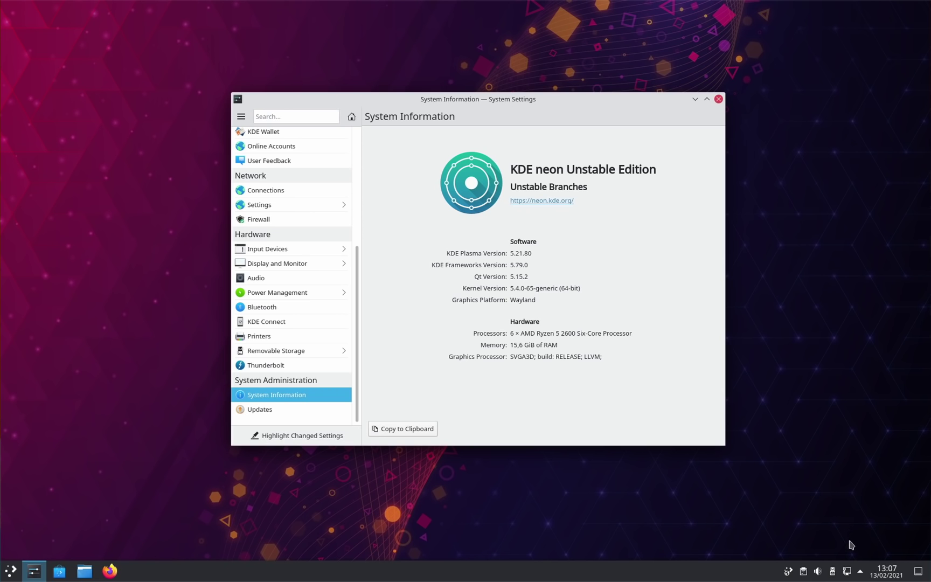
click(860, 573)
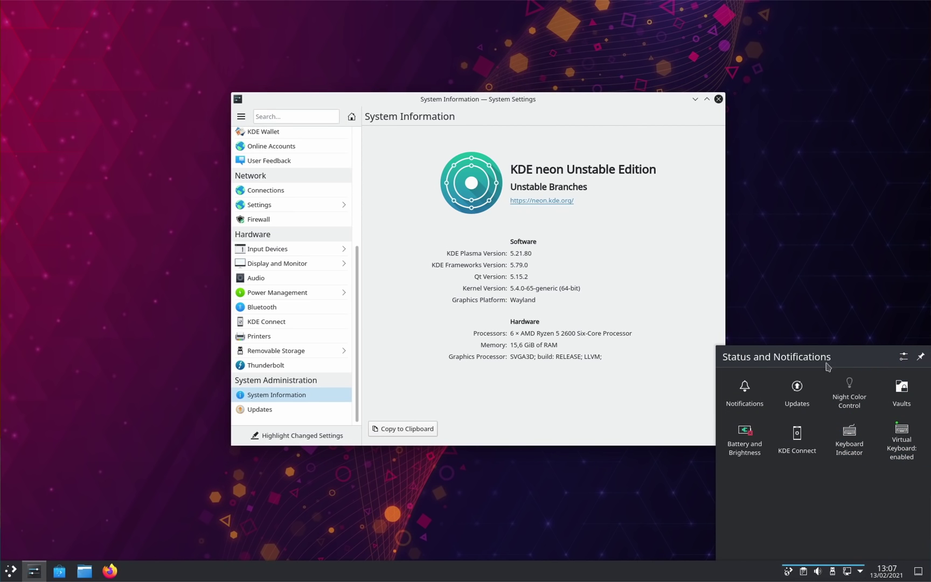
click(859, 573)
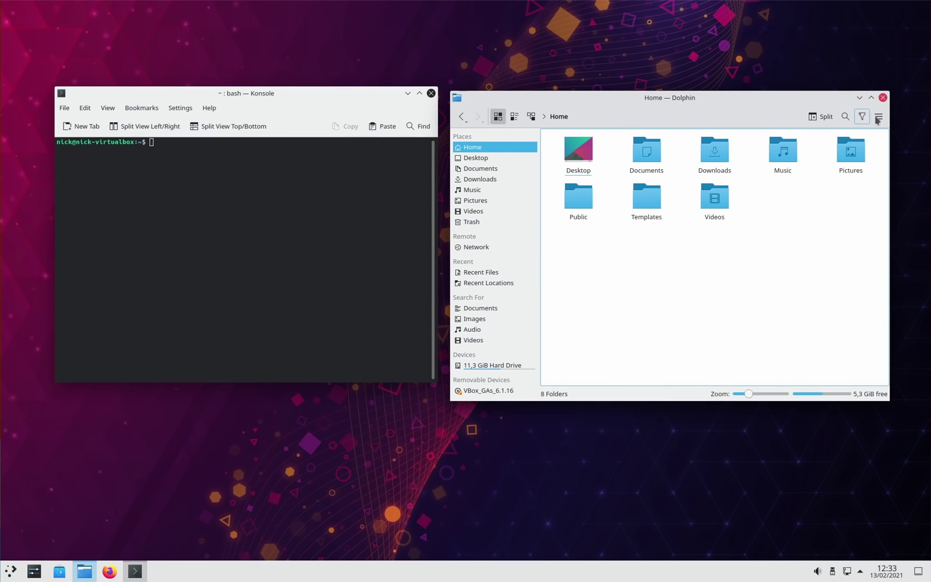
Browse the Application Launcher's entries
click(878, 117)
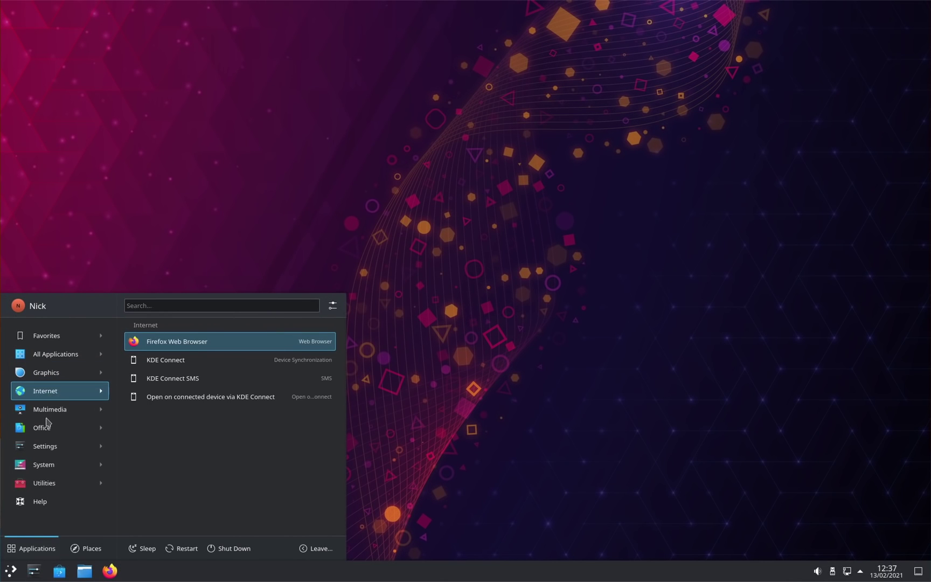
mouse_move(46, 418)
mouse_move(46, 353)
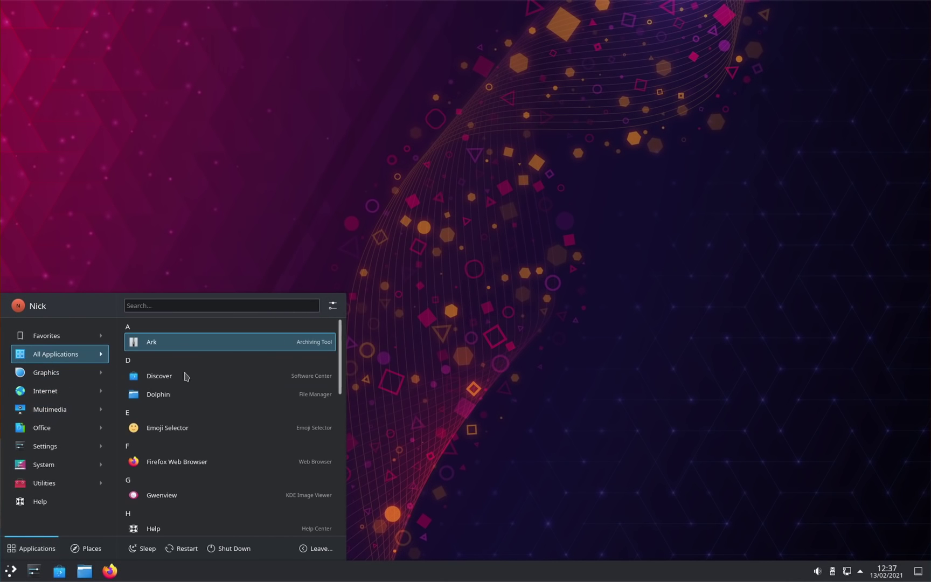
scroll(217, 378, down, 1)
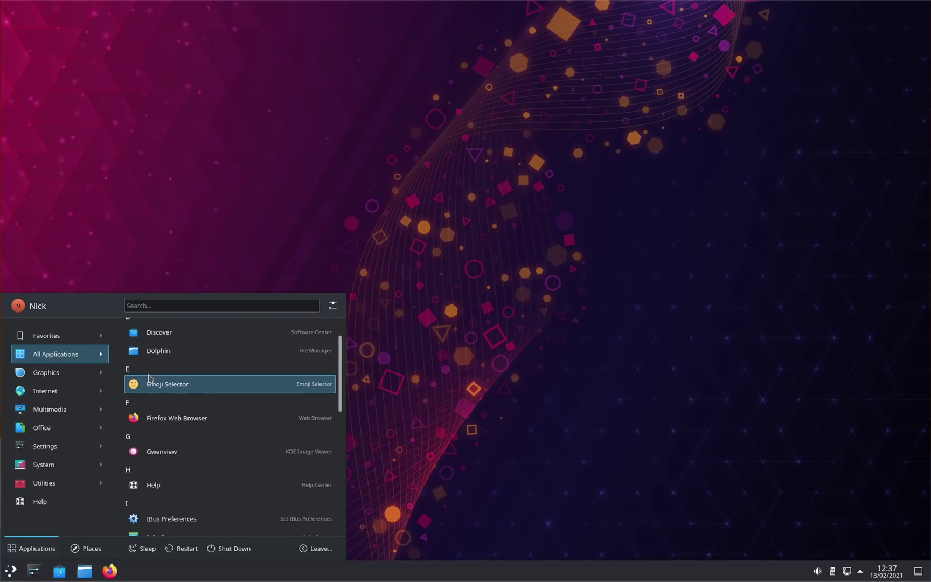
scroll(148, 405, down, 2)
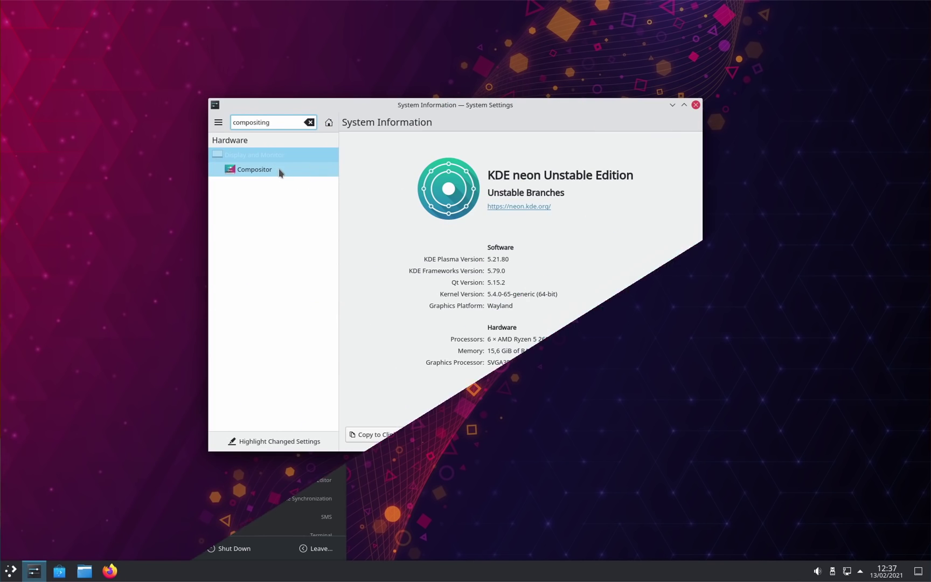
Open the Compositor settings page, then minimize, restore and shift the window left
click(277, 170)
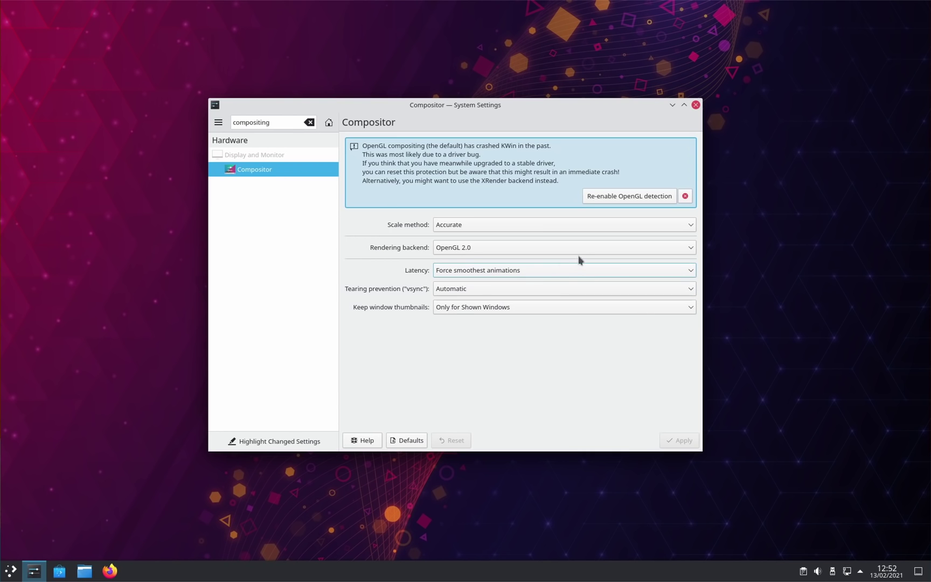
click(673, 106)
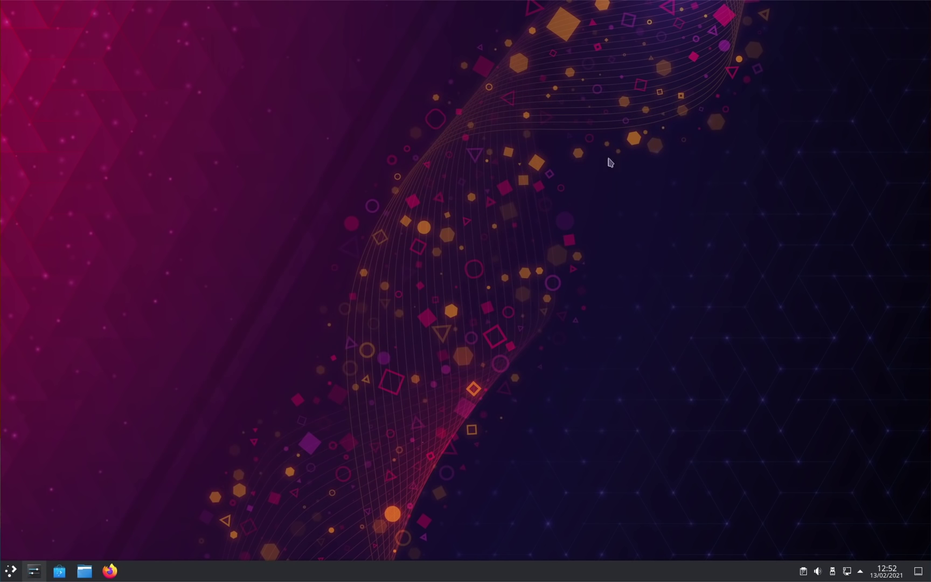
click(34, 571)
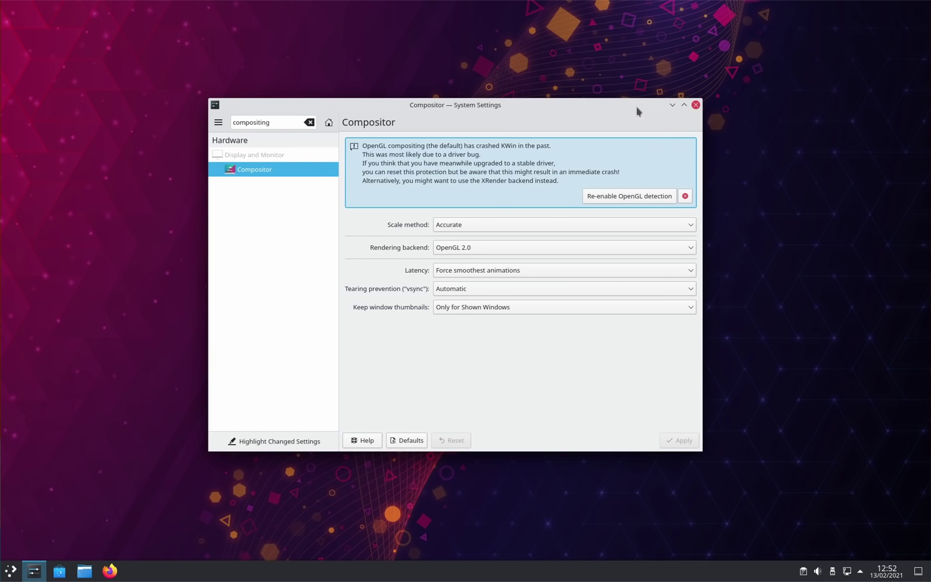
drag(636, 106, 493, 110)
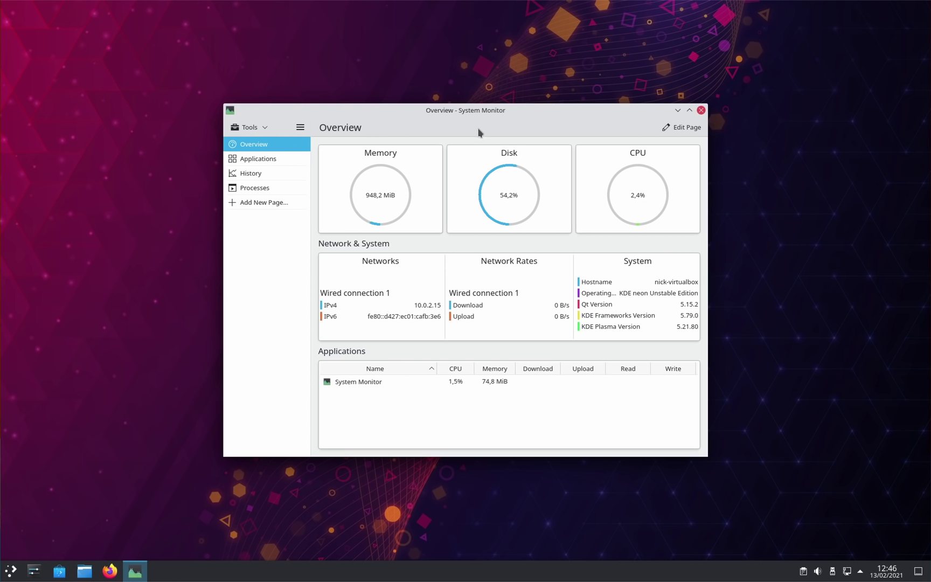
Move System Monitor lower and filter the desktop's Add Widgets list for 'monitor'
mouse_move(479, 131)
mouse_down()
mouse_move(474, 111)
mouse_move(491, 141)
mouse_move(493, 121)
mouse_move(485, 129)
mouse_up()
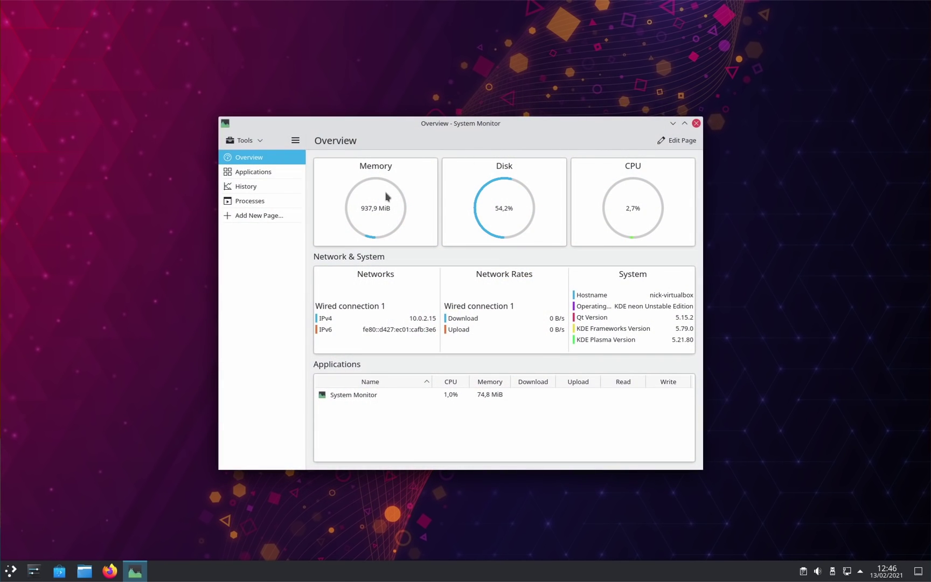
right_click(752, 135)
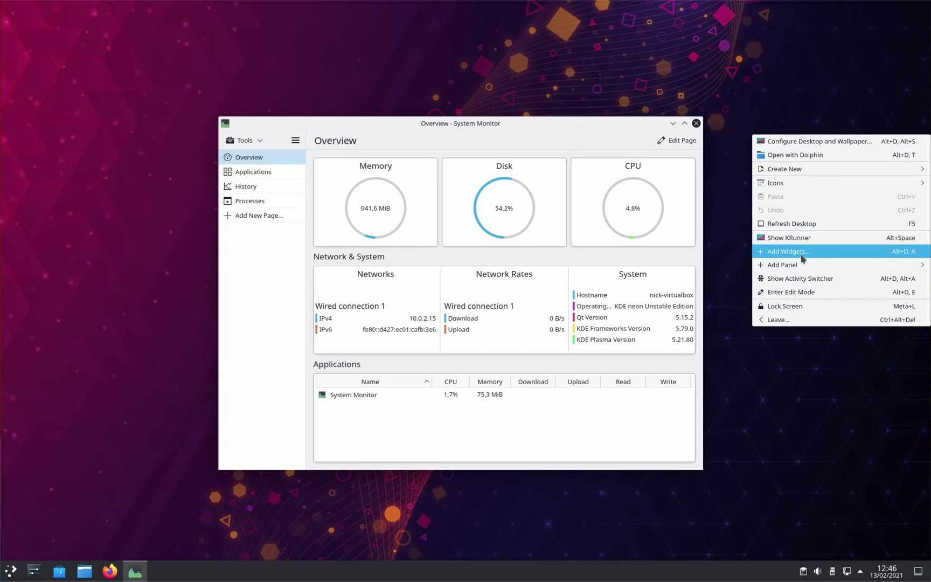
click(801, 259)
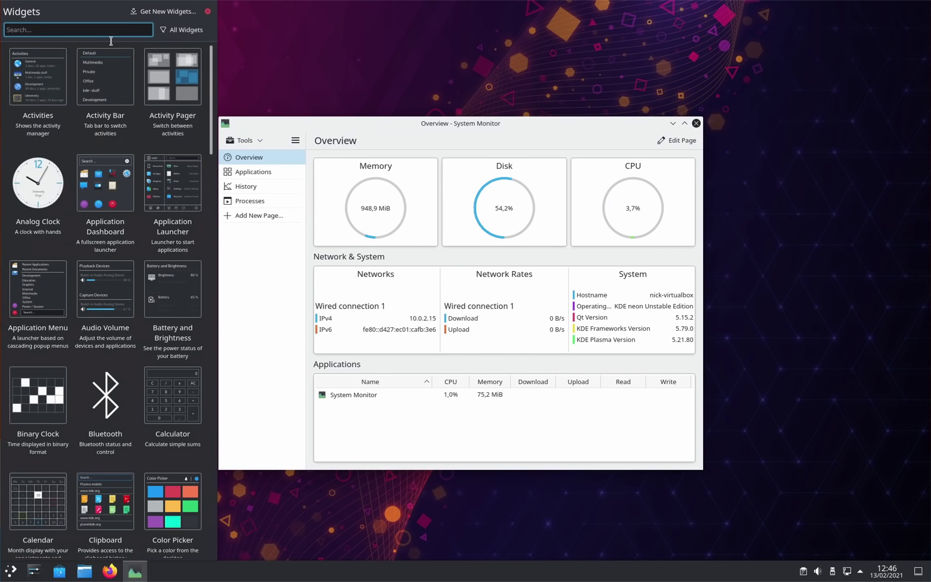
text(monitor)
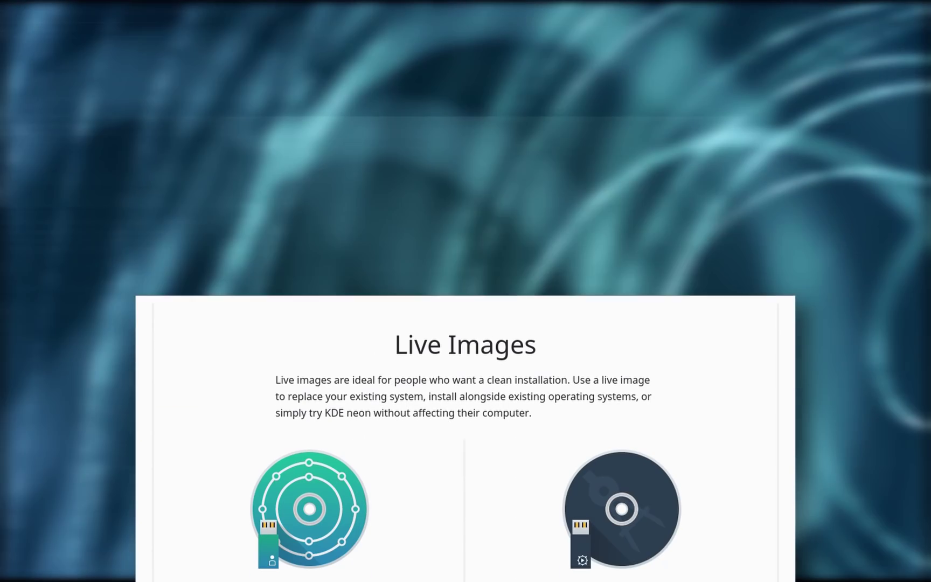
Scroll past the User, Testing, Unstable and Developer live editions to Docker Images and Snap Packages
scroll(466, 324, down, 8)
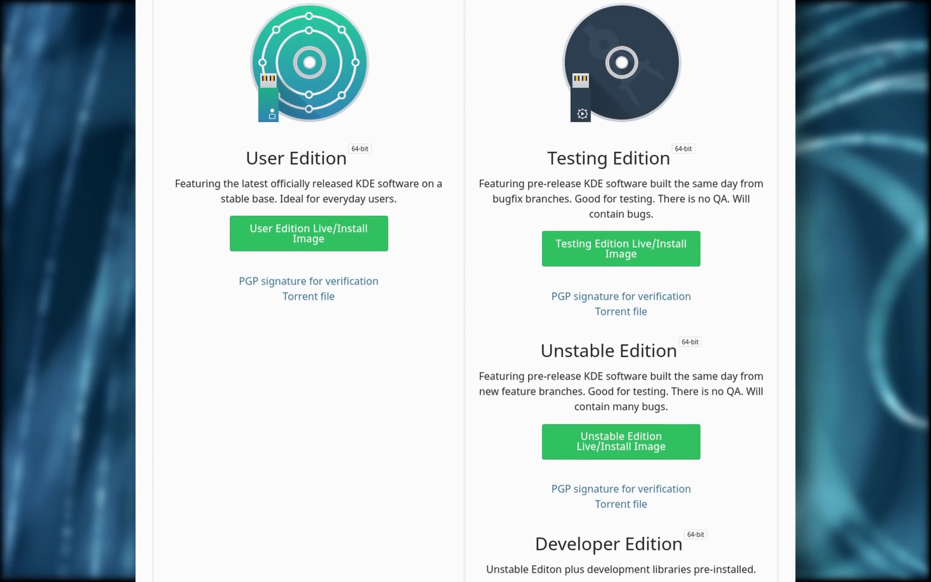
scroll(466, 291, down, 6)
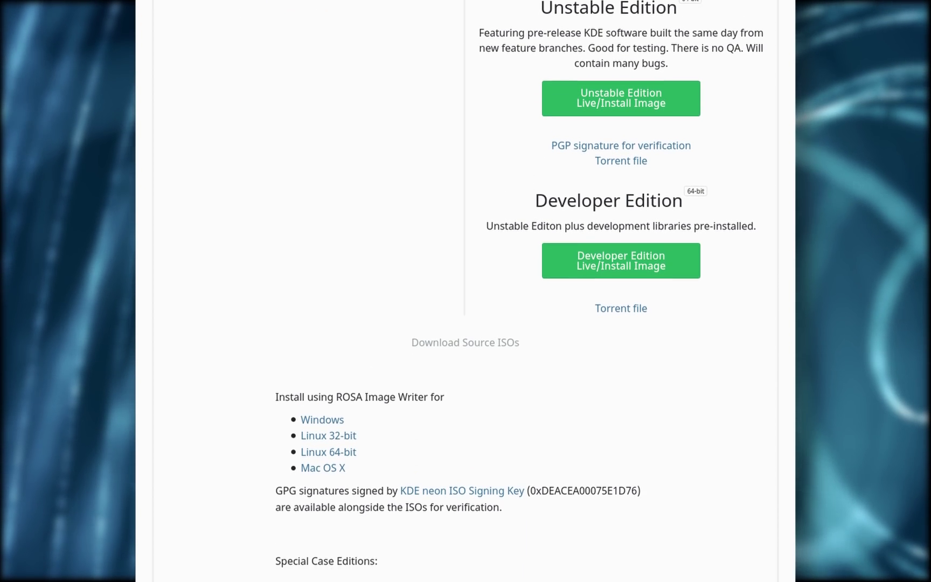
scroll(466, 291, down, 6)
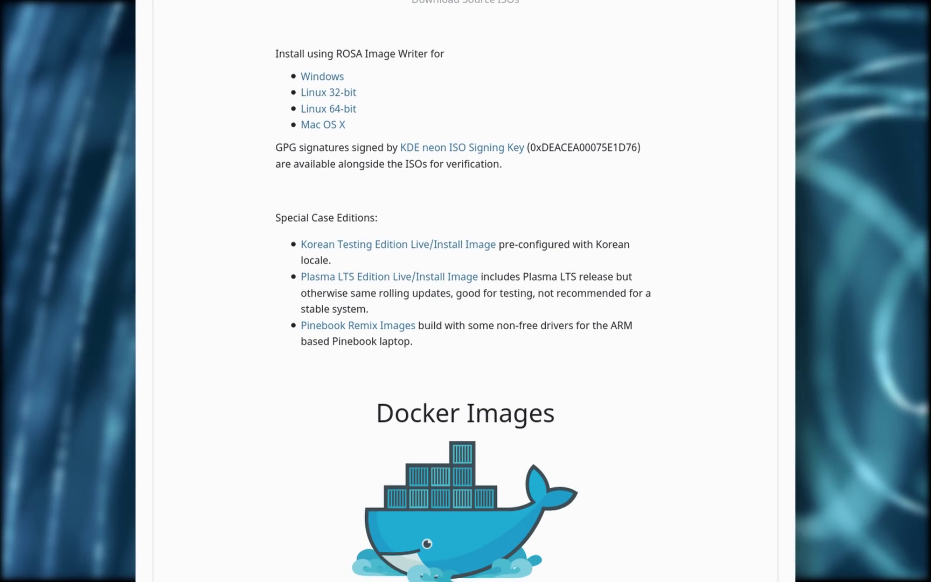
scroll(465, 291, down, 5)
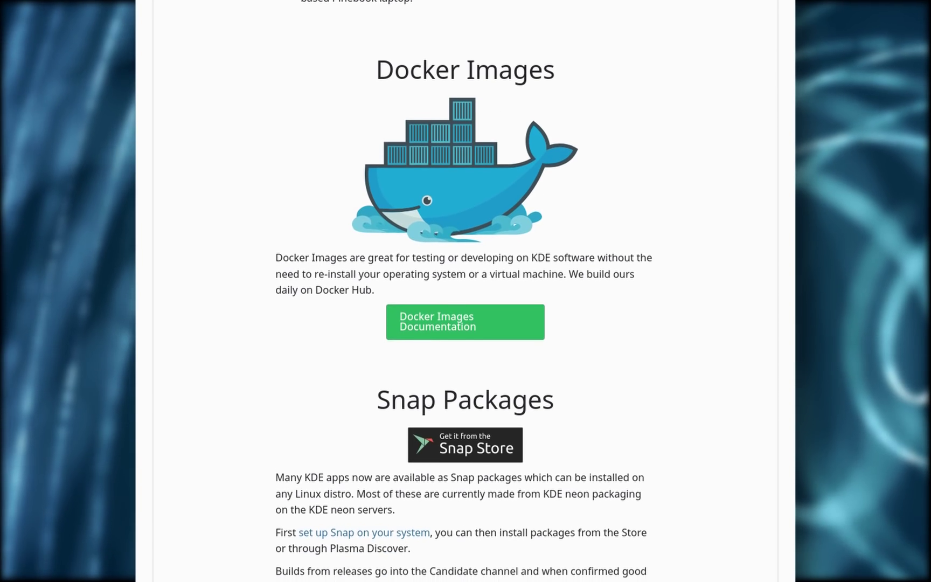